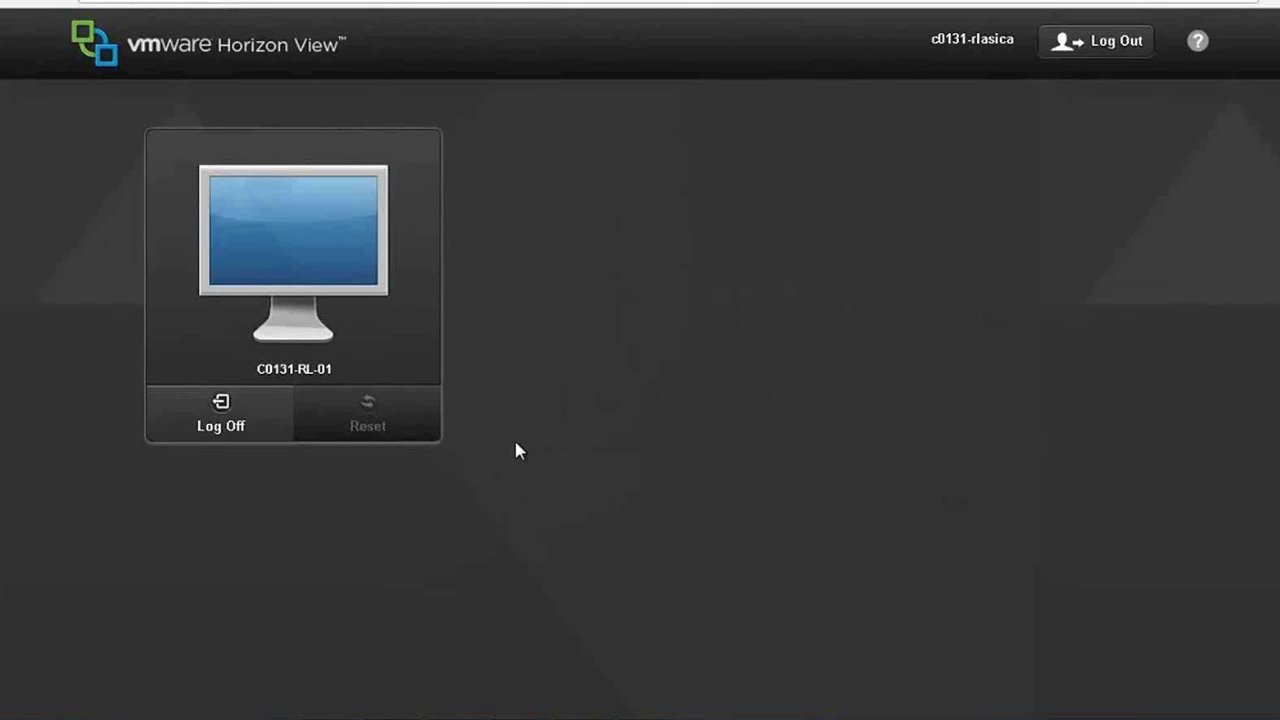
Step: Connect to the C0131-RL-01 desktop and choose KOMPSAT-3 as the optical sensor format for opening data in ENVI
{"action": "left_click", "coordinate": [314, 313]}
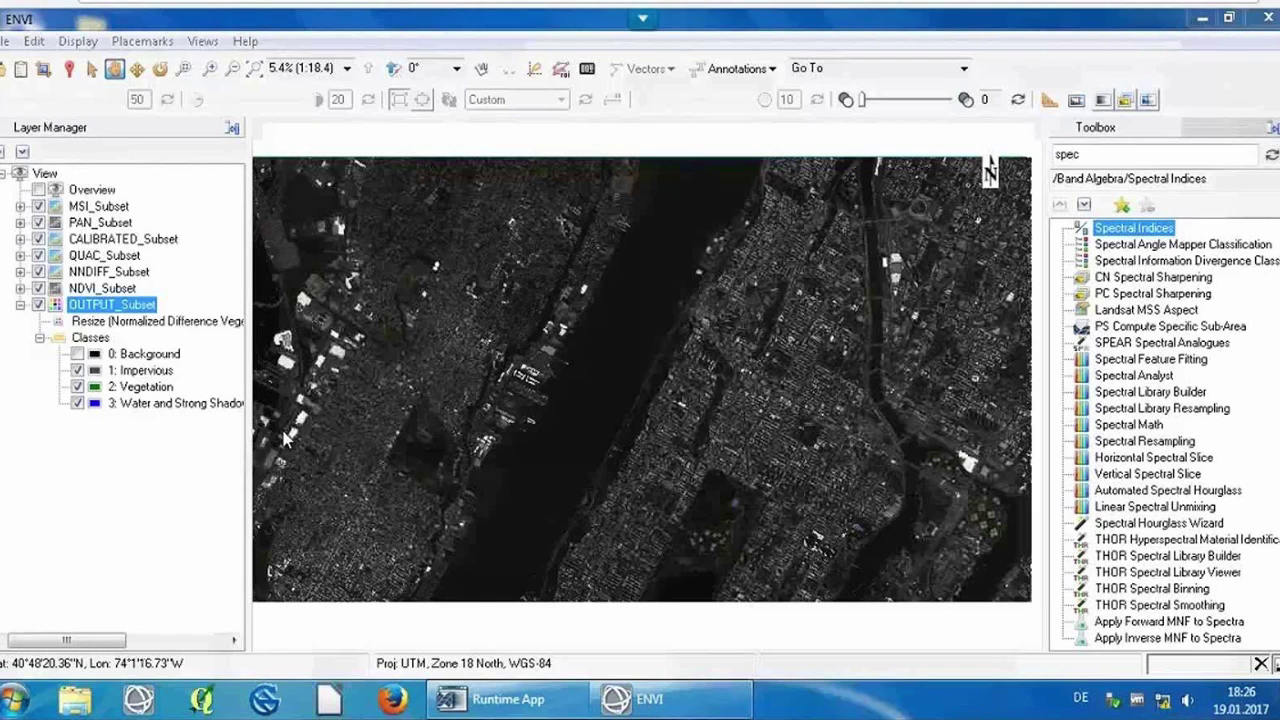
{"action": "key", "text": "alt+f"}
{"action": "mouse_move", "coordinate": [265, 88]}
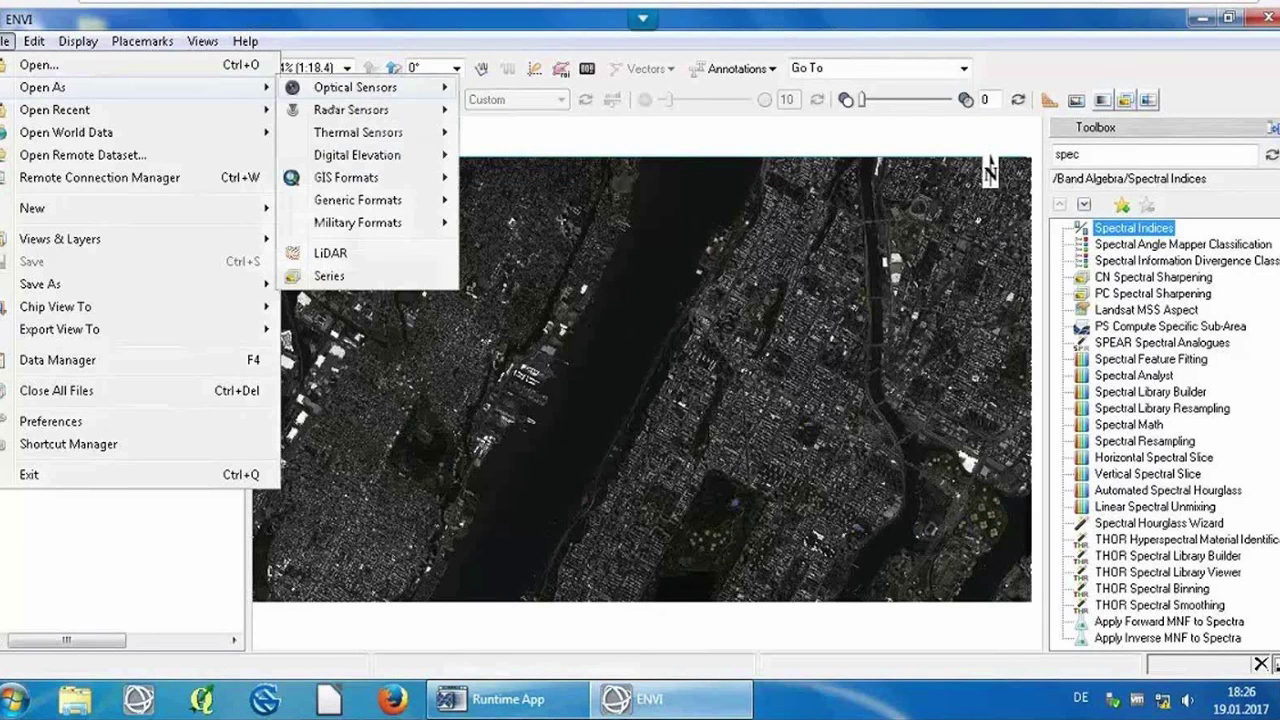
{"action": "mouse_move", "coordinate": [360, 87]}
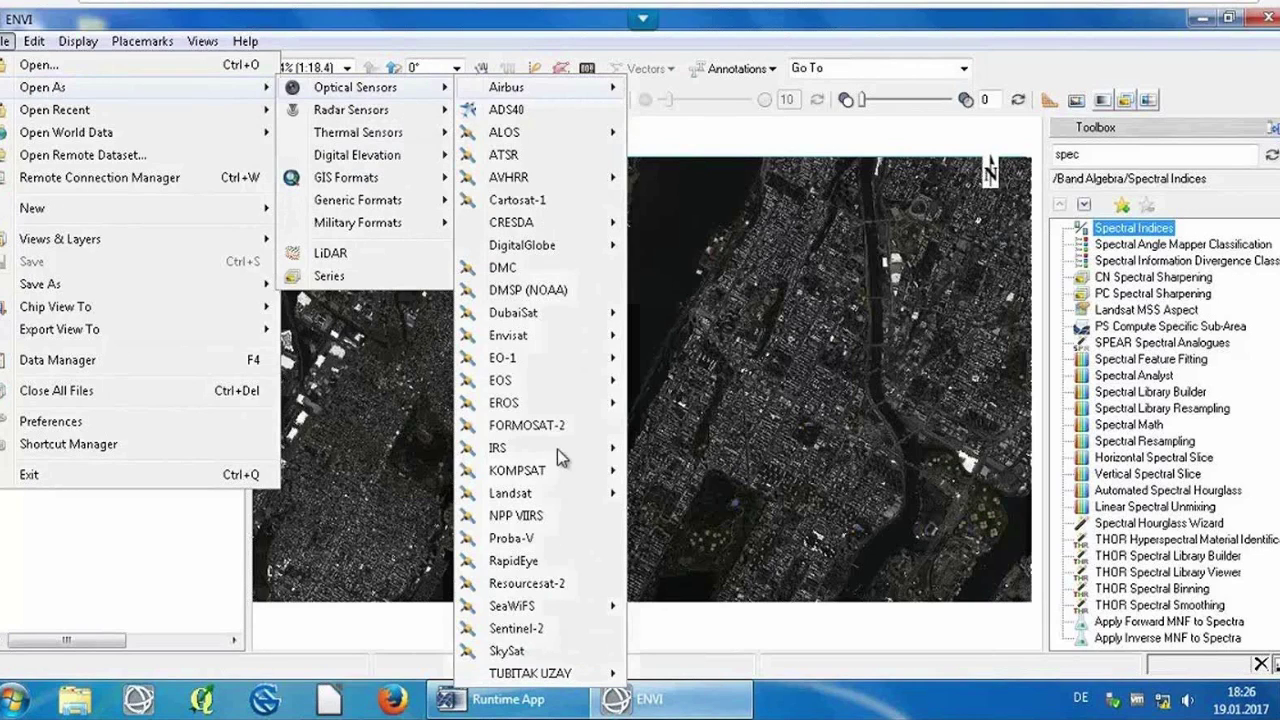
{"action": "mouse_move", "coordinate": [560, 470]}
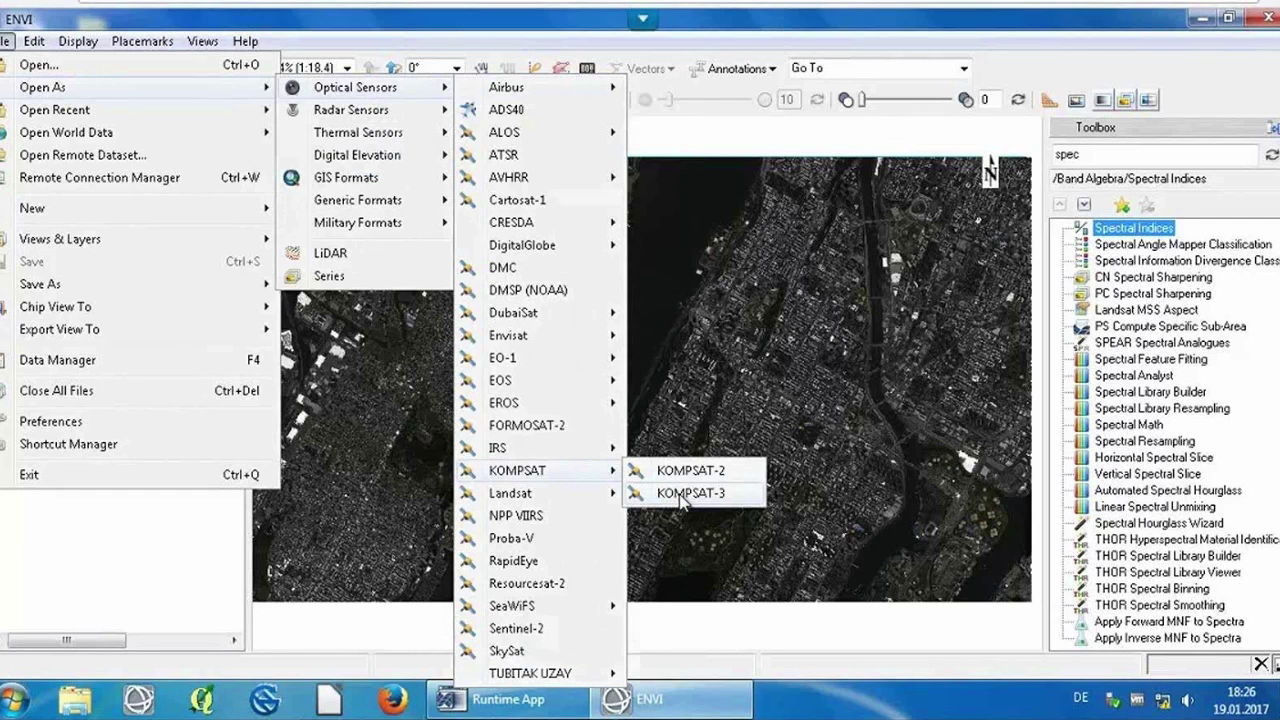
{"action": "left_click", "coordinate": [680, 495]}
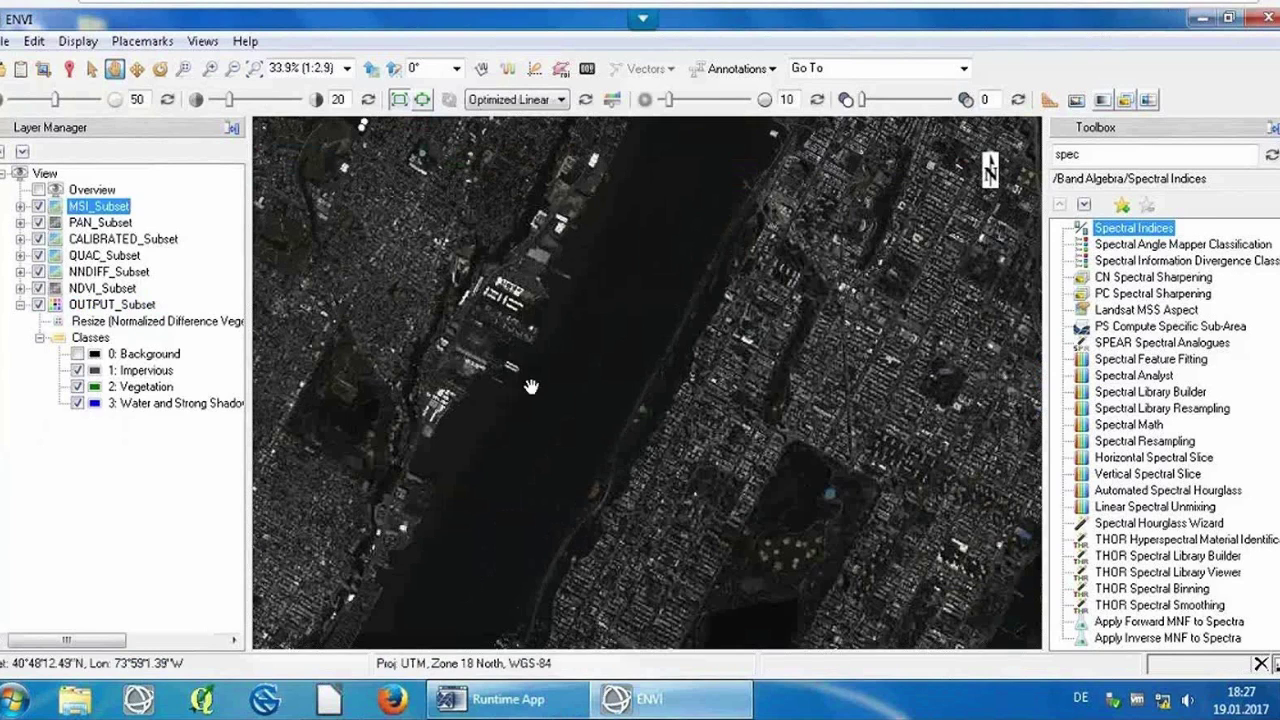
Step: Review the spectral metadata of the MSI_Subset layer, including its wavelengths and radiance gains
{"action": "right_click", "coordinate": [102, 207]}
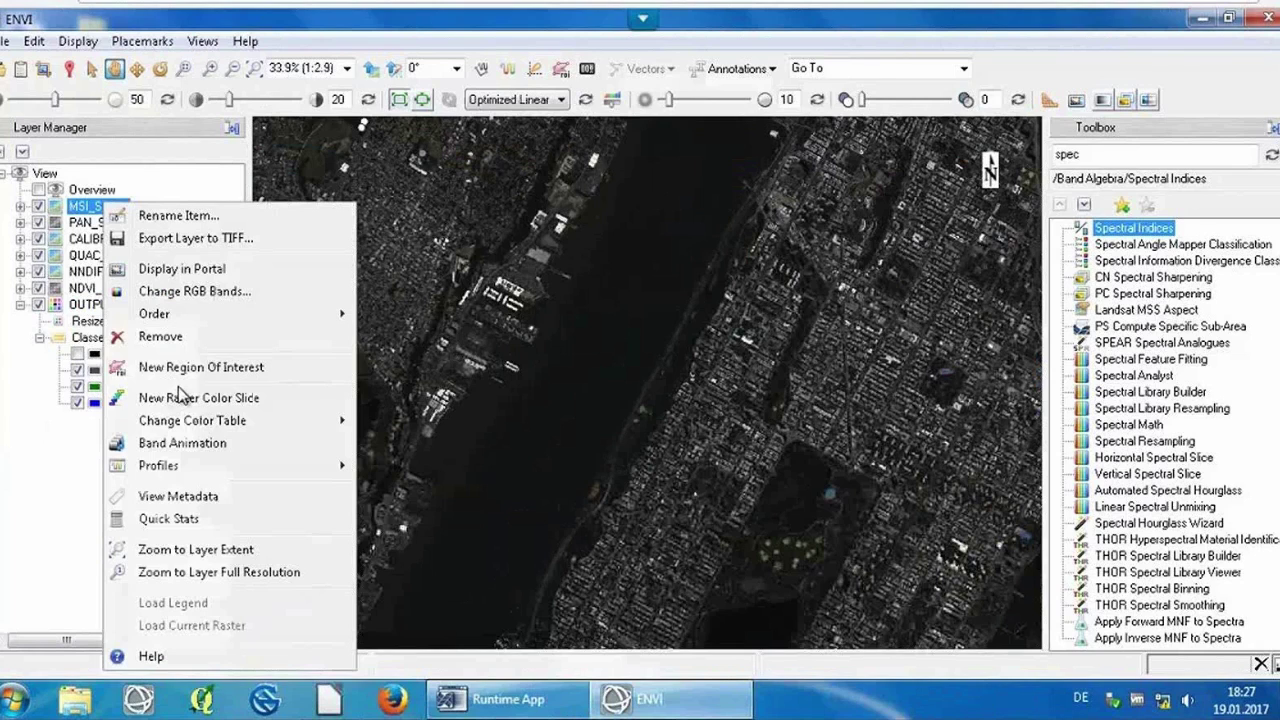
{"action": "left_click", "coordinate": [287, 498]}
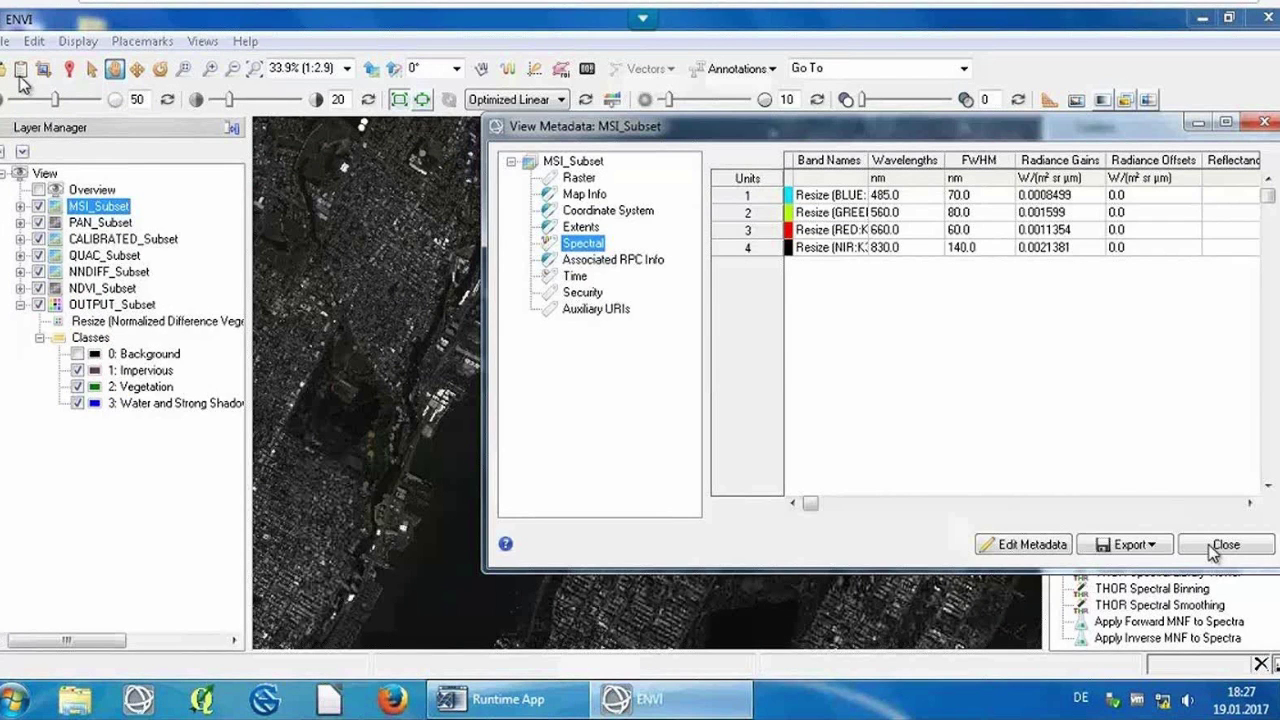
{"action": "left_click", "coordinate": [1222, 545]}
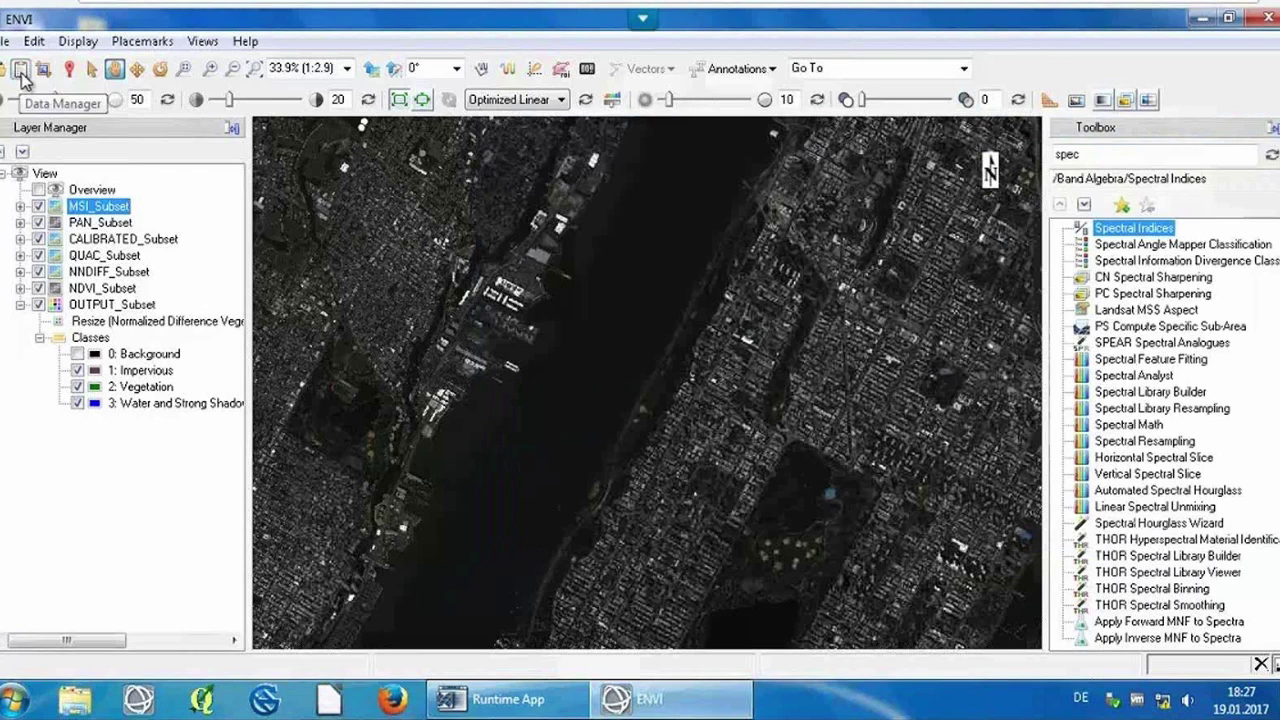
Step: Inspect the file information of MSI_Subset in the Data Manager and close it
{"action": "left_click", "coordinate": [20, 70]}
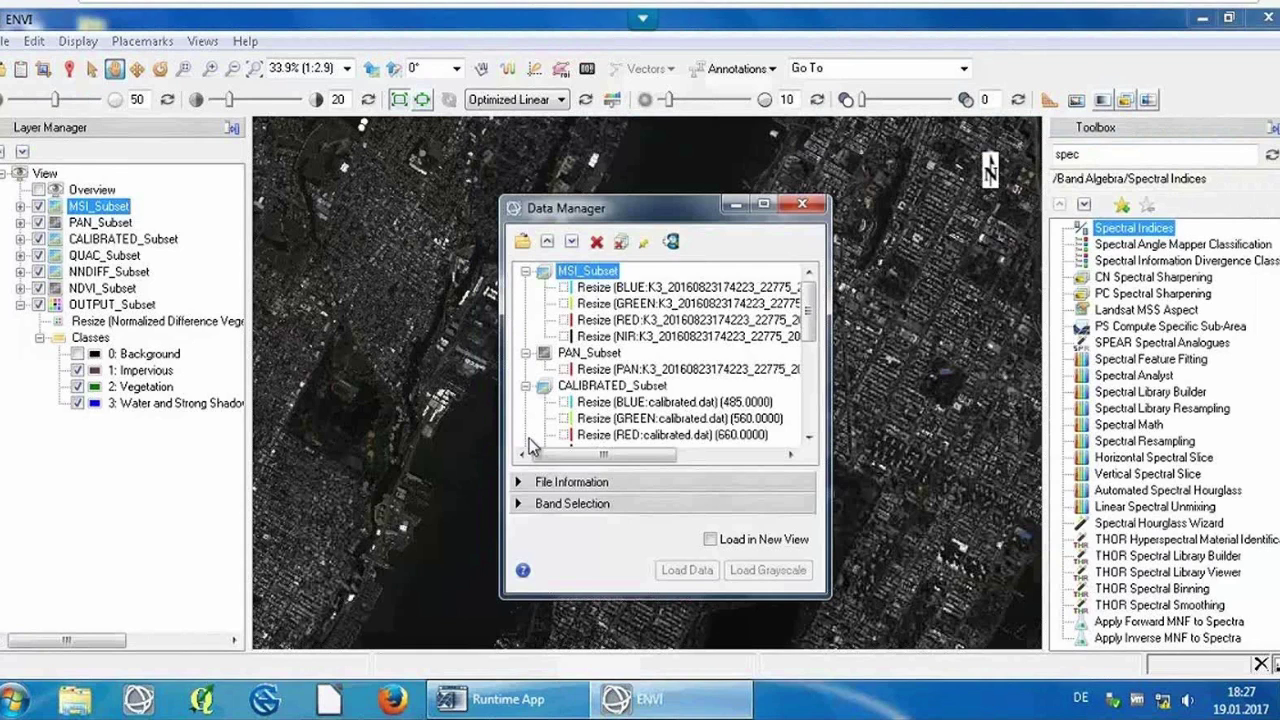
{"action": "left_click", "coordinate": [540, 482]}
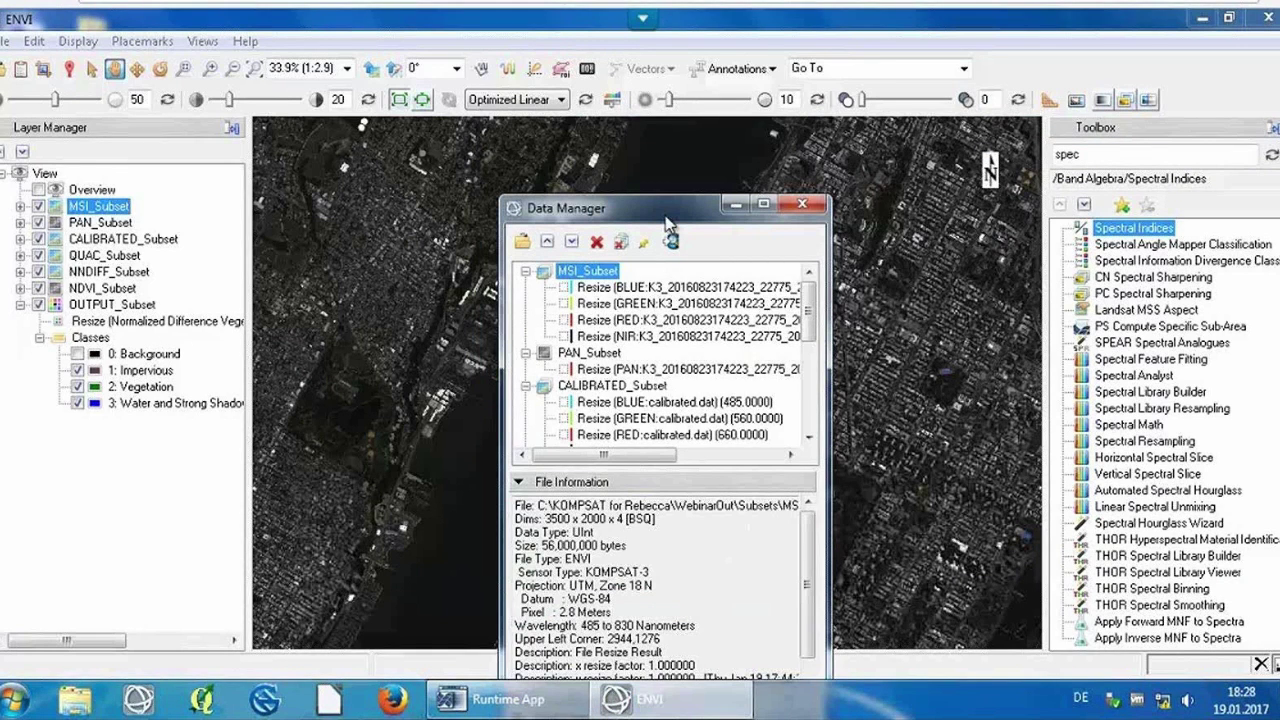
{"action": "left_click_drag", "start_coordinate": [665, 215], "coordinate": [665, 160]}
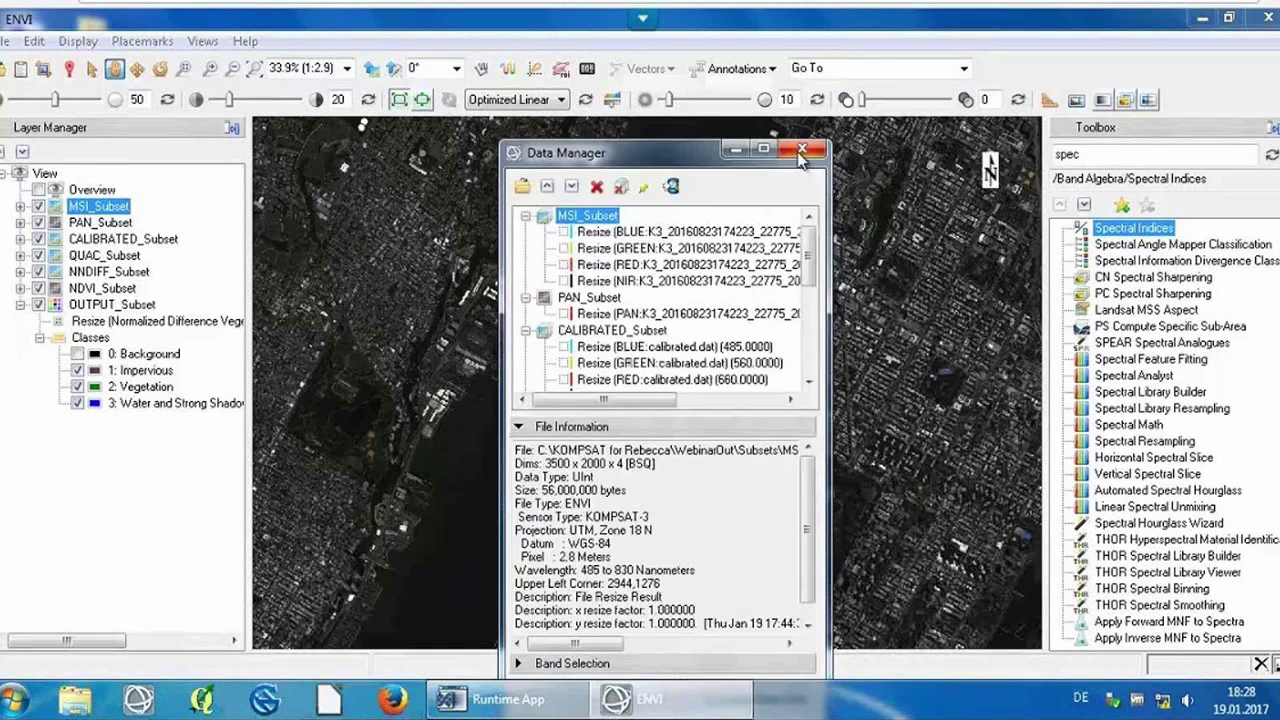
{"action": "left_click", "coordinate": [802, 151]}
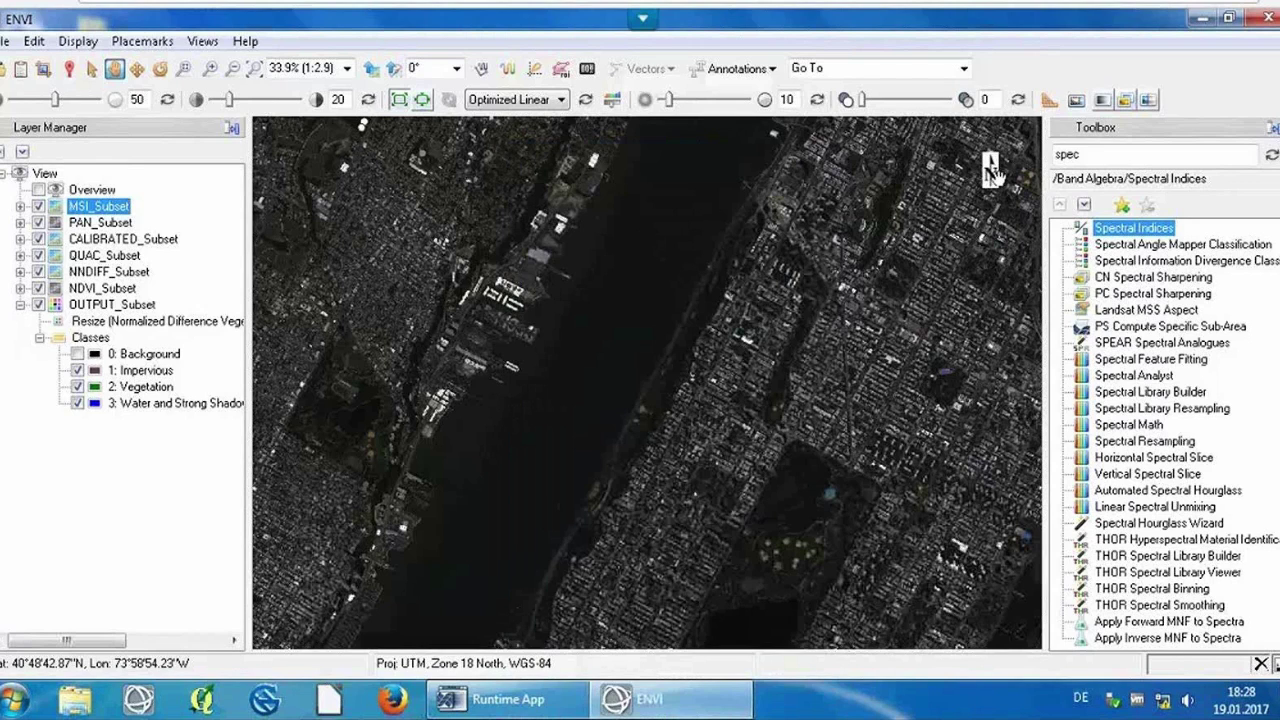
Step: Clear the toolbox search and expand tool folders such as Classification and Change Detection to browse their tools
{"action": "double_click", "coordinate": [1094, 157]}
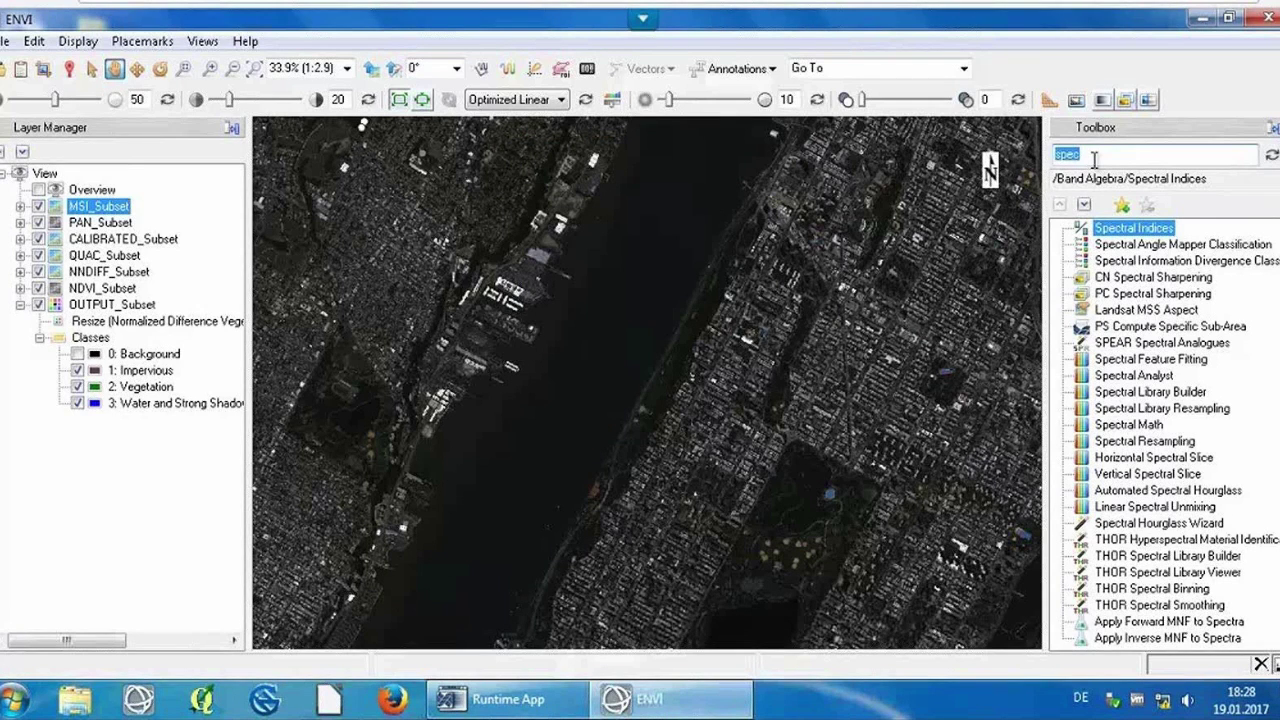
{"action": "key", "text": "BackSpace"}
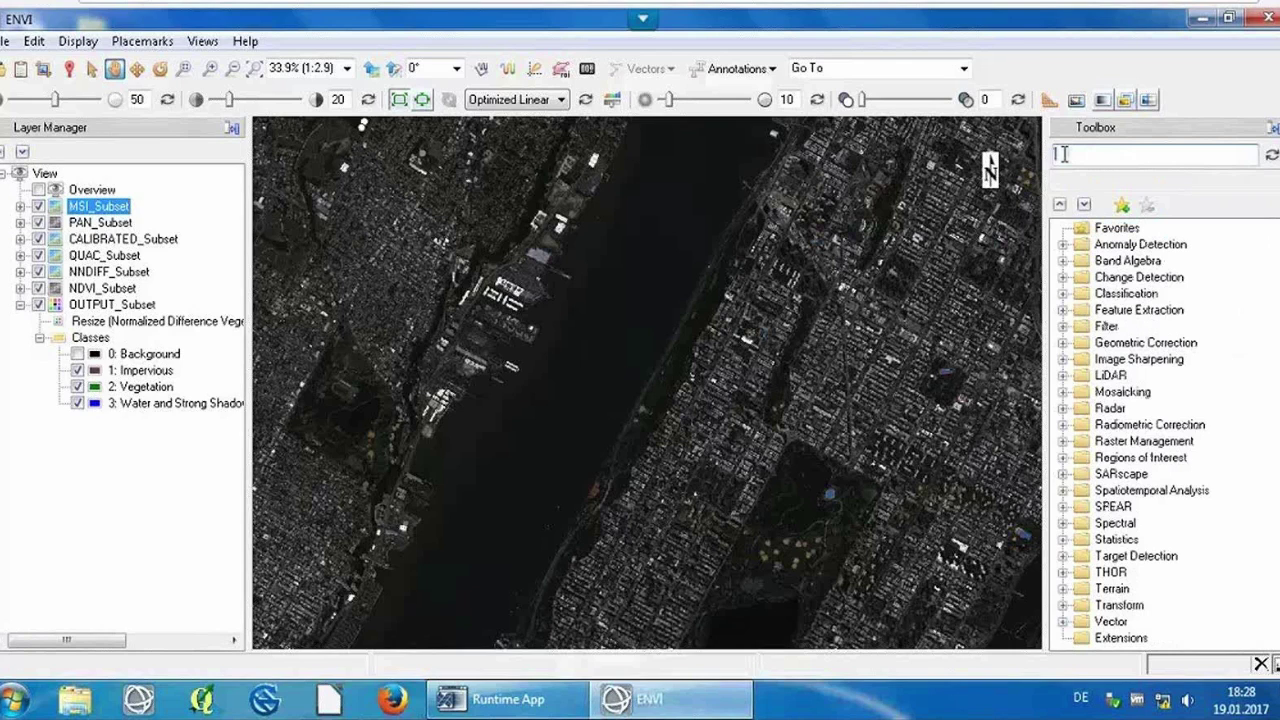
{"action": "left_click", "coordinate": [1063, 293]}
{"action": "left_click", "coordinate": [1064, 441]}
{"action": "left_click", "coordinate": [1063, 391]}
{"action": "left_click", "coordinate": [1063, 244]}
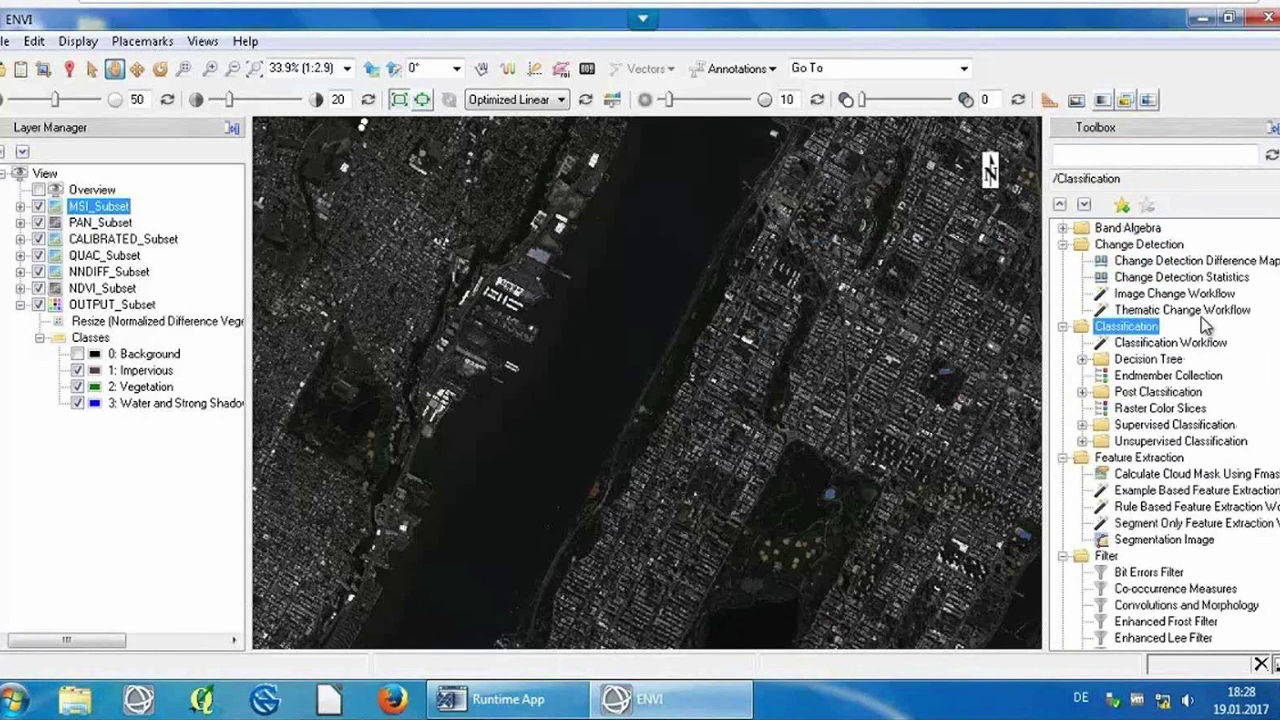
Step: Search the toolbox for "calibra" and open the Radiometric Calibration tool
{"action": "left_click", "coordinate": [1103, 153]}
{"action": "type", "text": "d"}
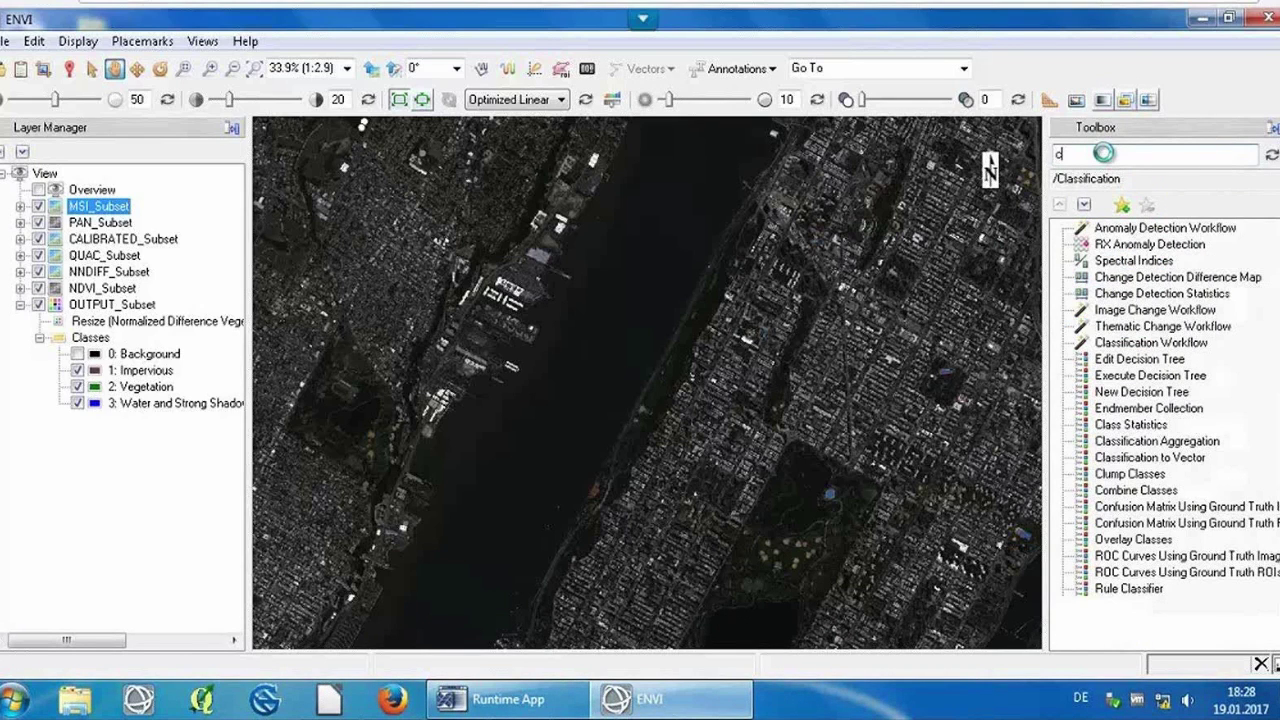
{"action": "type", "text": "alib"}
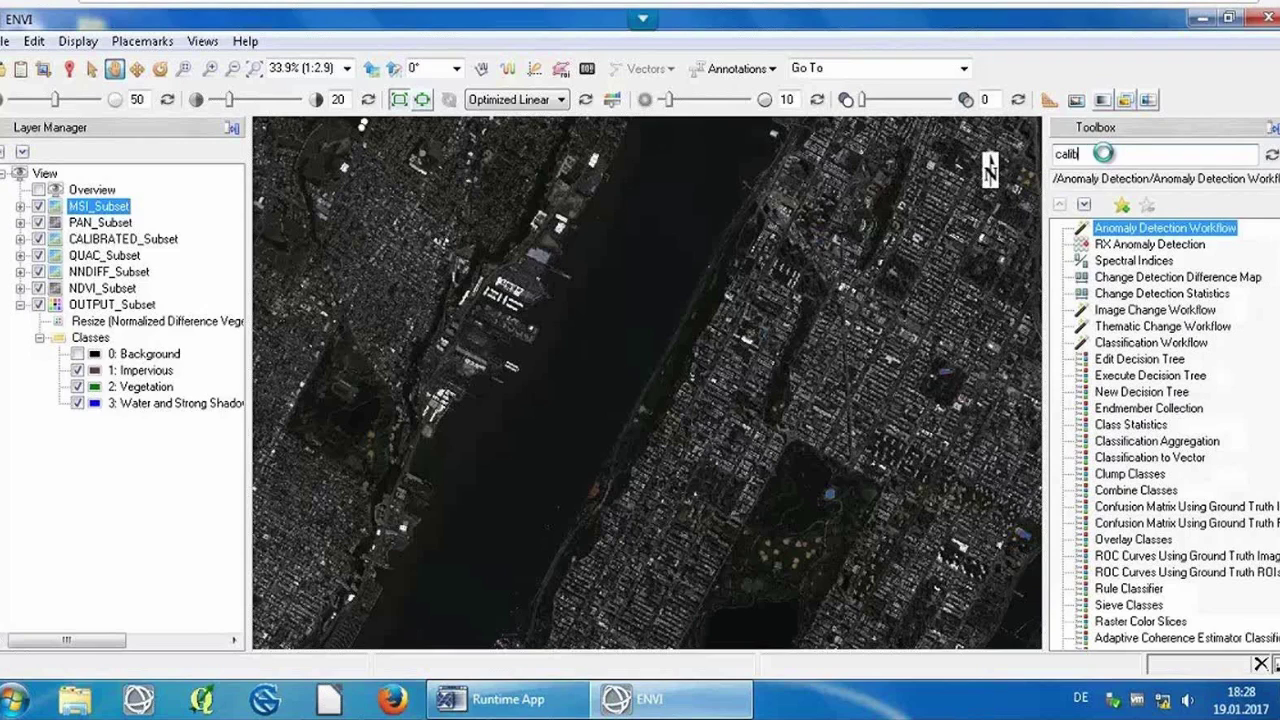
{"action": "type", "text": "r"}
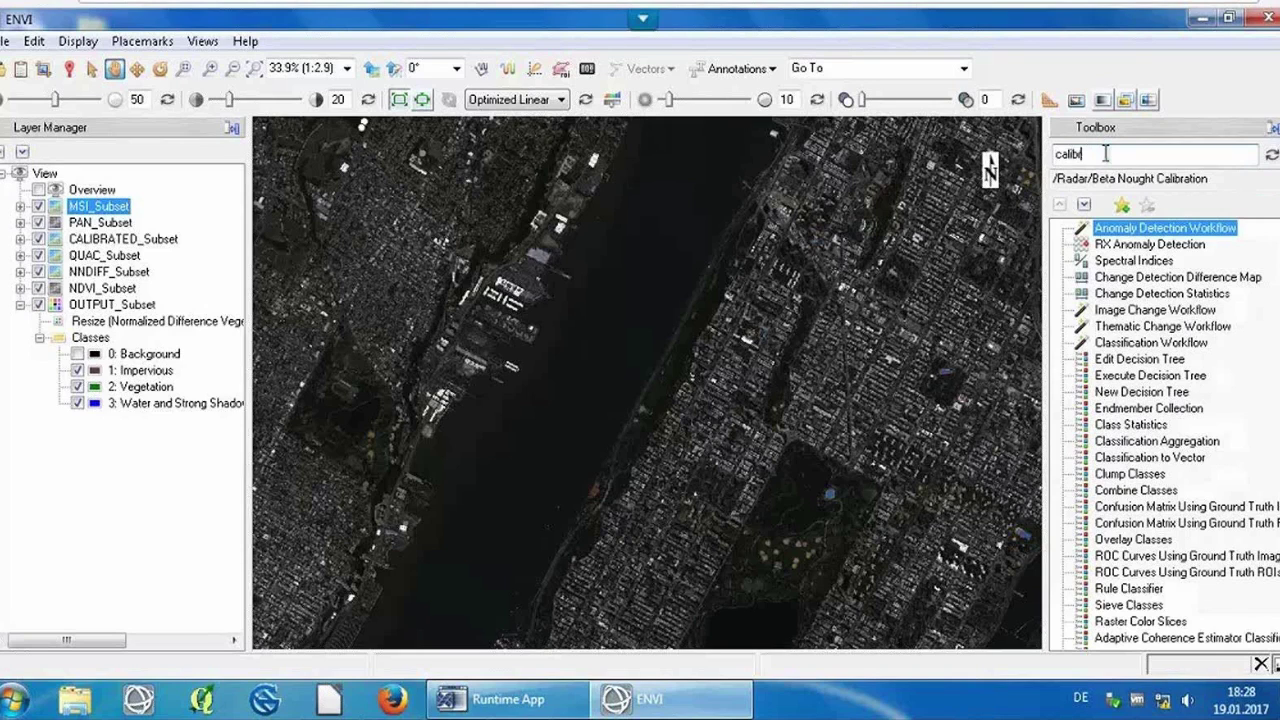
{"action": "type", "text": "a"}
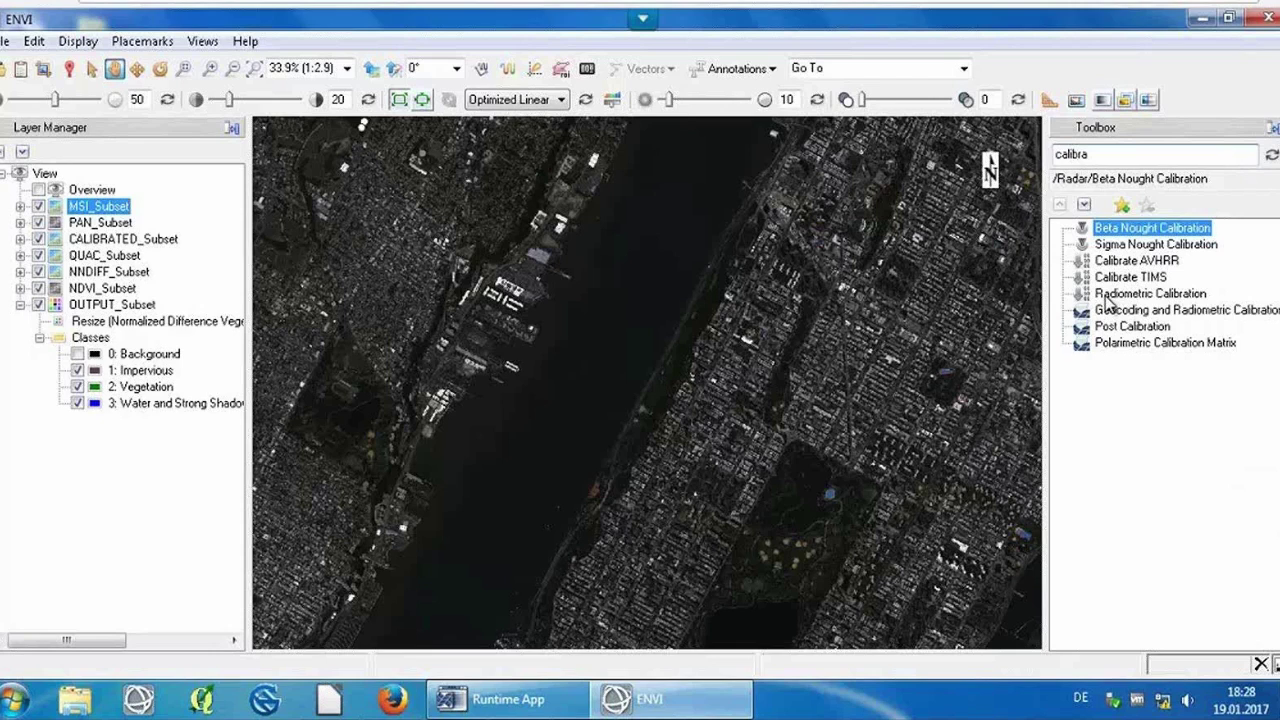
{"action": "double_click", "coordinate": [1108, 295]}
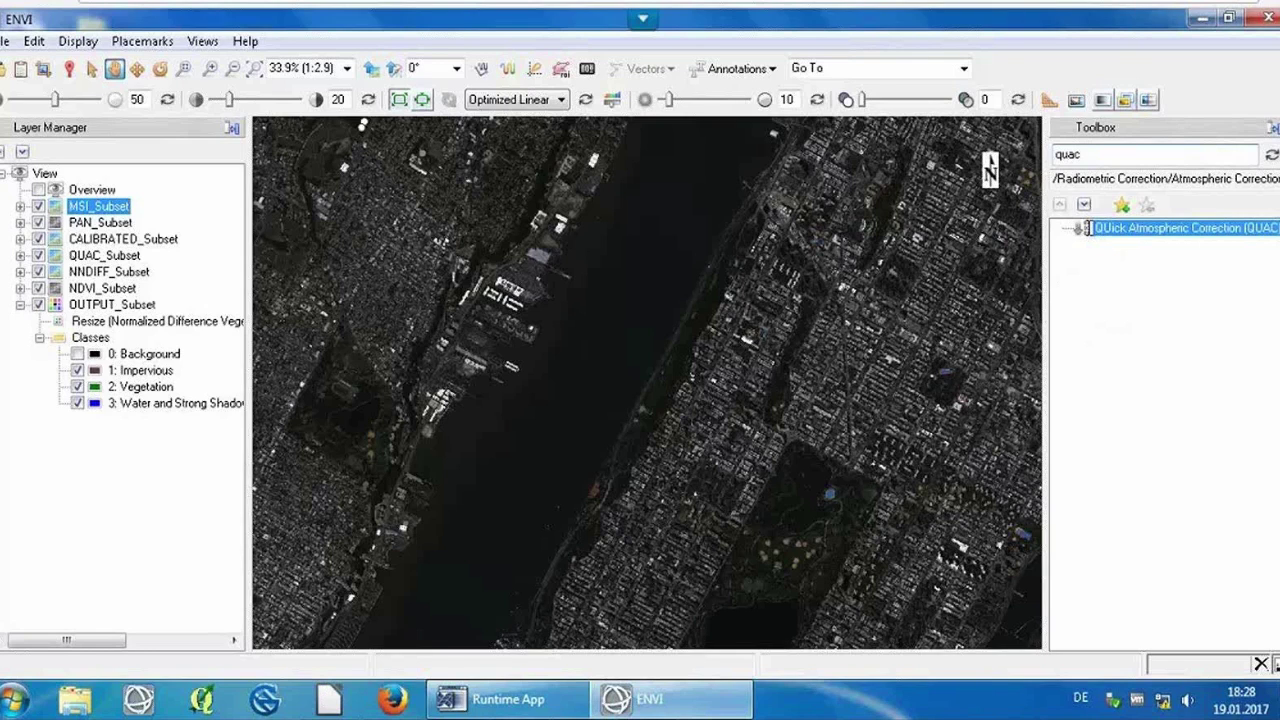
Step: Open QUick Atmospheric Correction (QUAC) and choose CALIBRATED_Subset as its input data
{"action": "double_click", "coordinate": [1090, 228]}
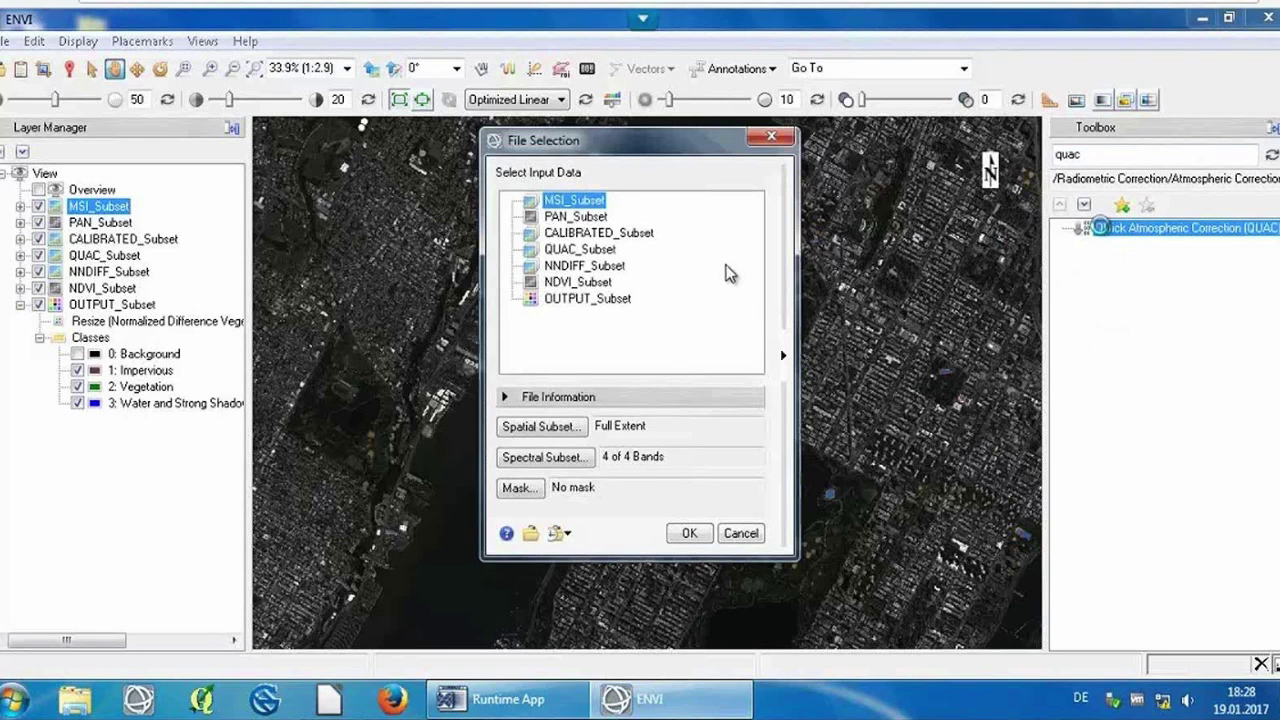
{"action": "key", "text": "Down"}
{"action": "key", "text": "Down"}
{"action": "left_click", "coordinate": [694, 528]}
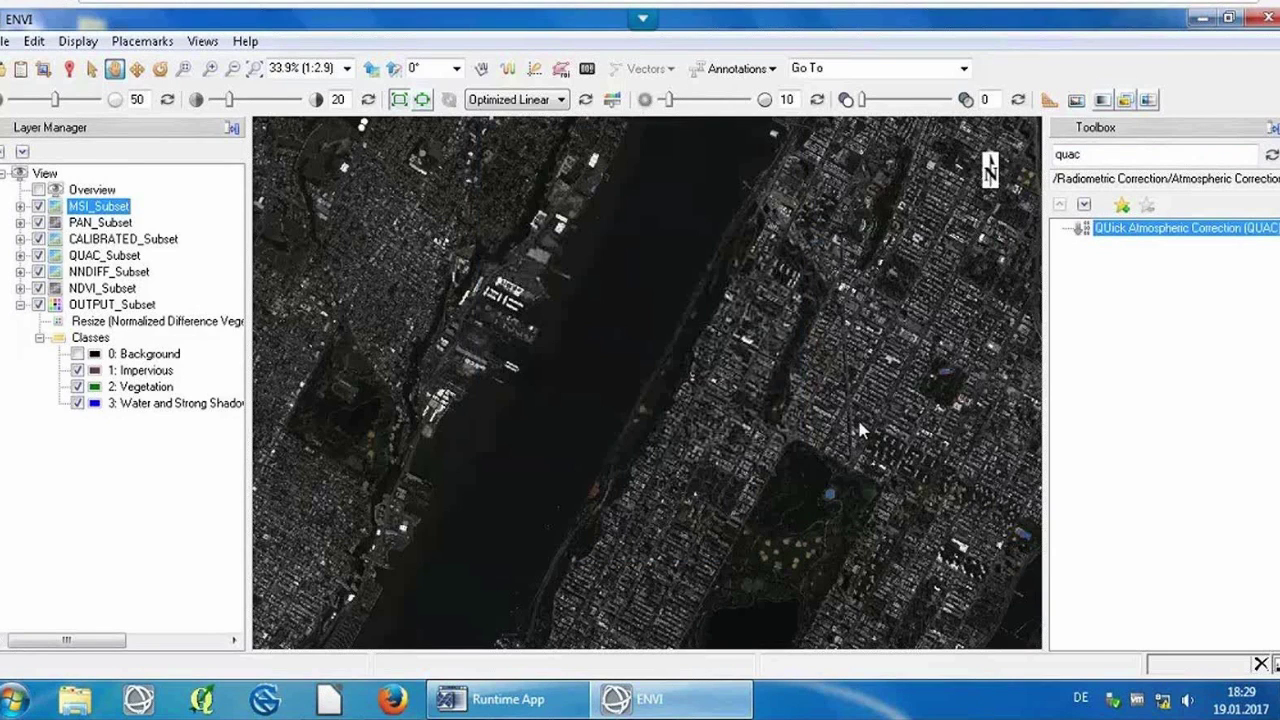
Step: Replace the toolbox search term with "nn di" to look up the matching tool
{"action": "double_click", "coordinate": [1094, 157]}
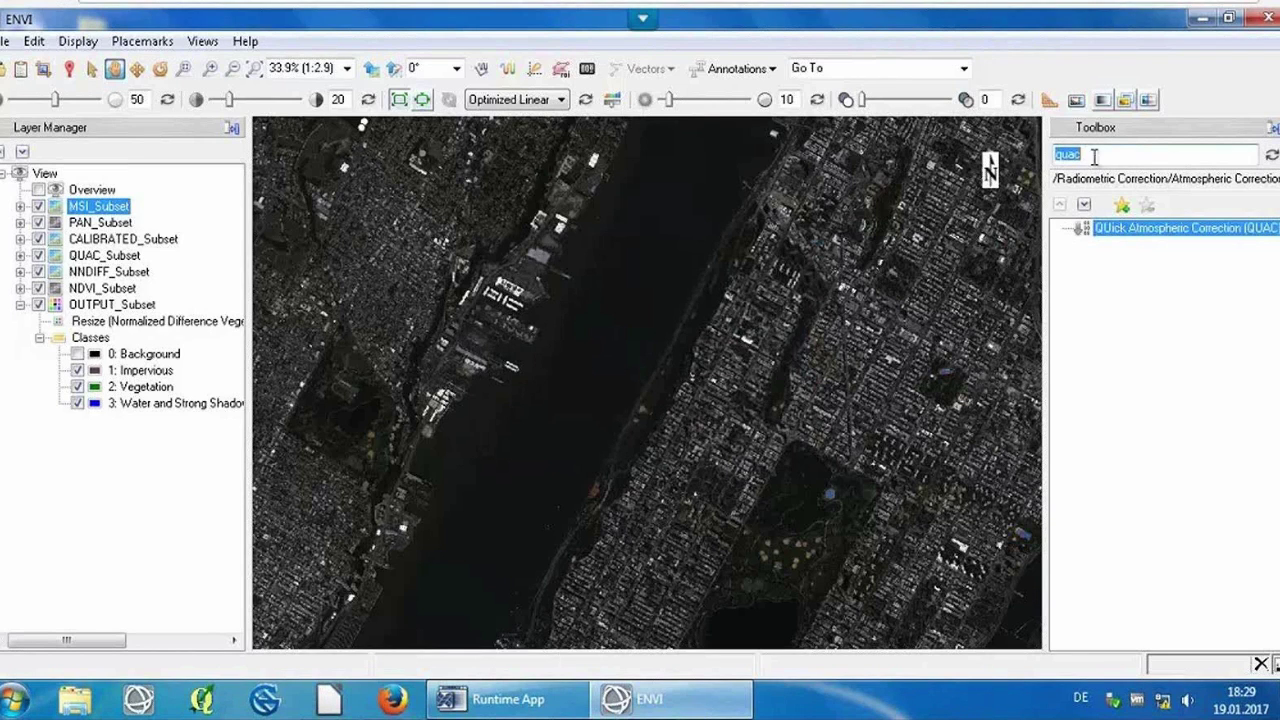
{"action": "type", "text": "r"}
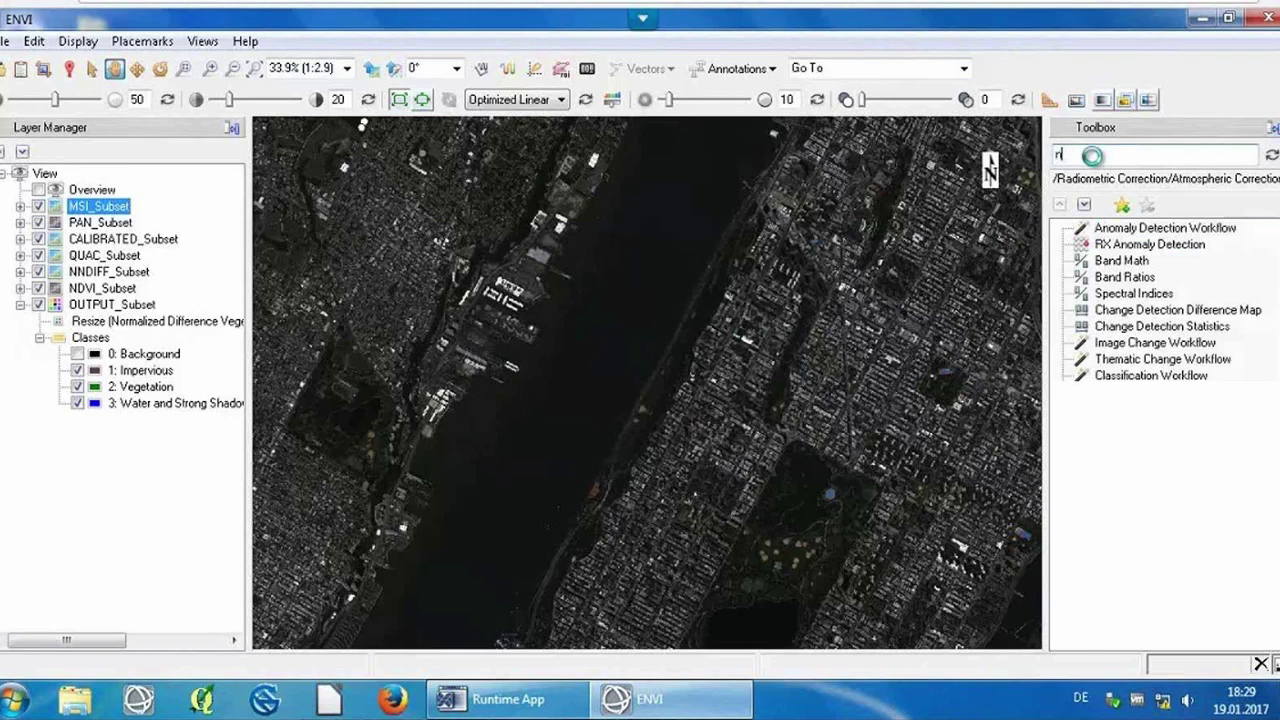
{"action": "type", "text": "n di"}
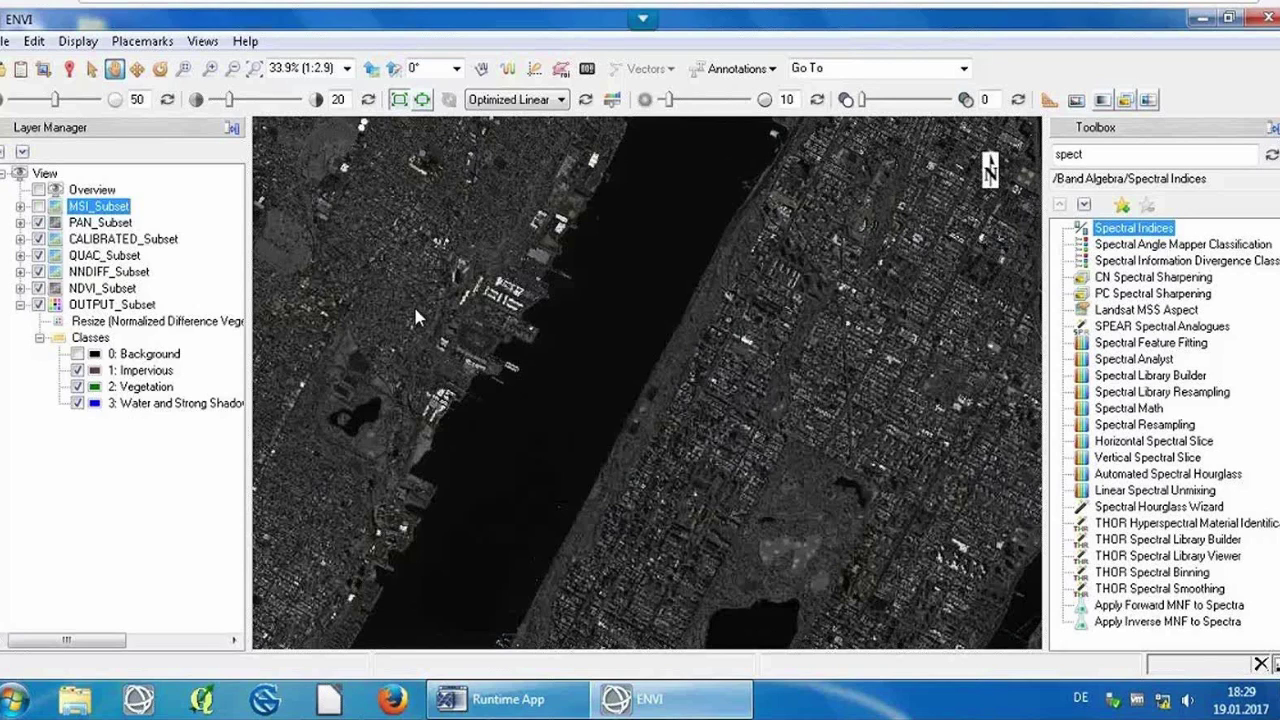
Step: Compare PAN_Subset with MSI_Subset at close range around the river piers by switching MSI_Subset's visibility off and on
{"action": "key", "text": "Down"}
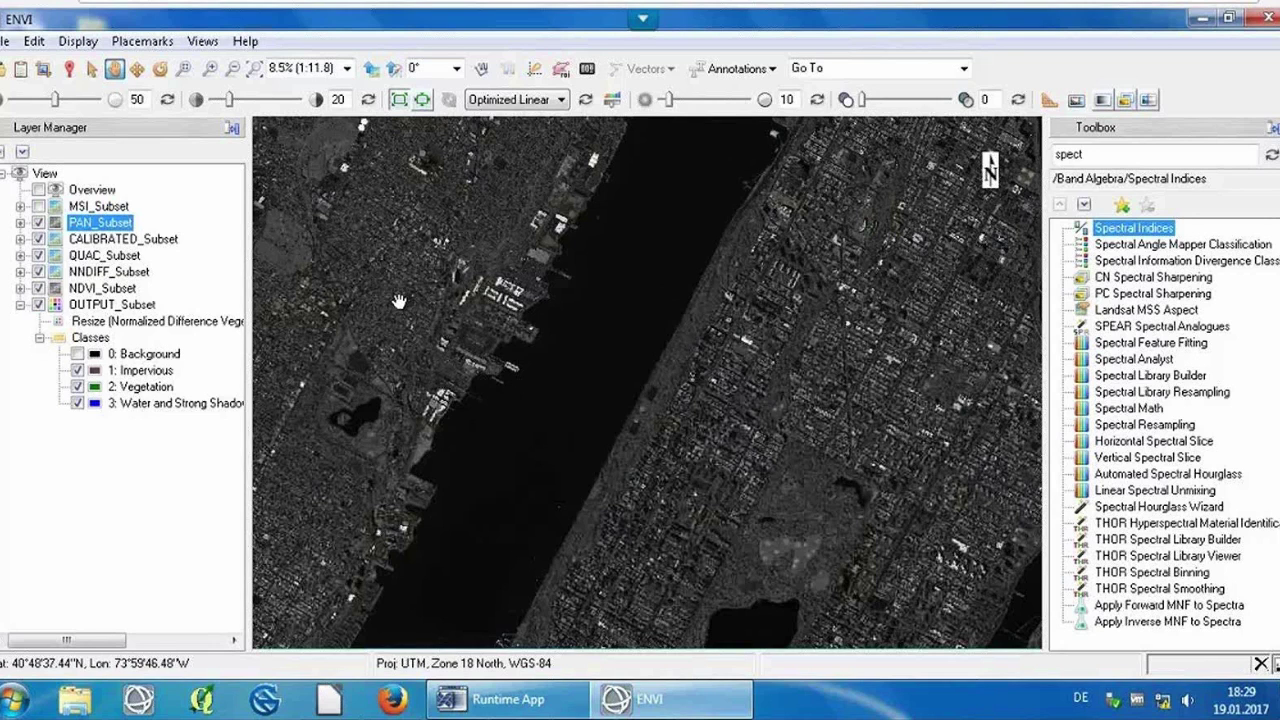
{"action": "scroll", "coordinate": [398, 301], "scroll_direction": "up", "scroll_amount": 1}
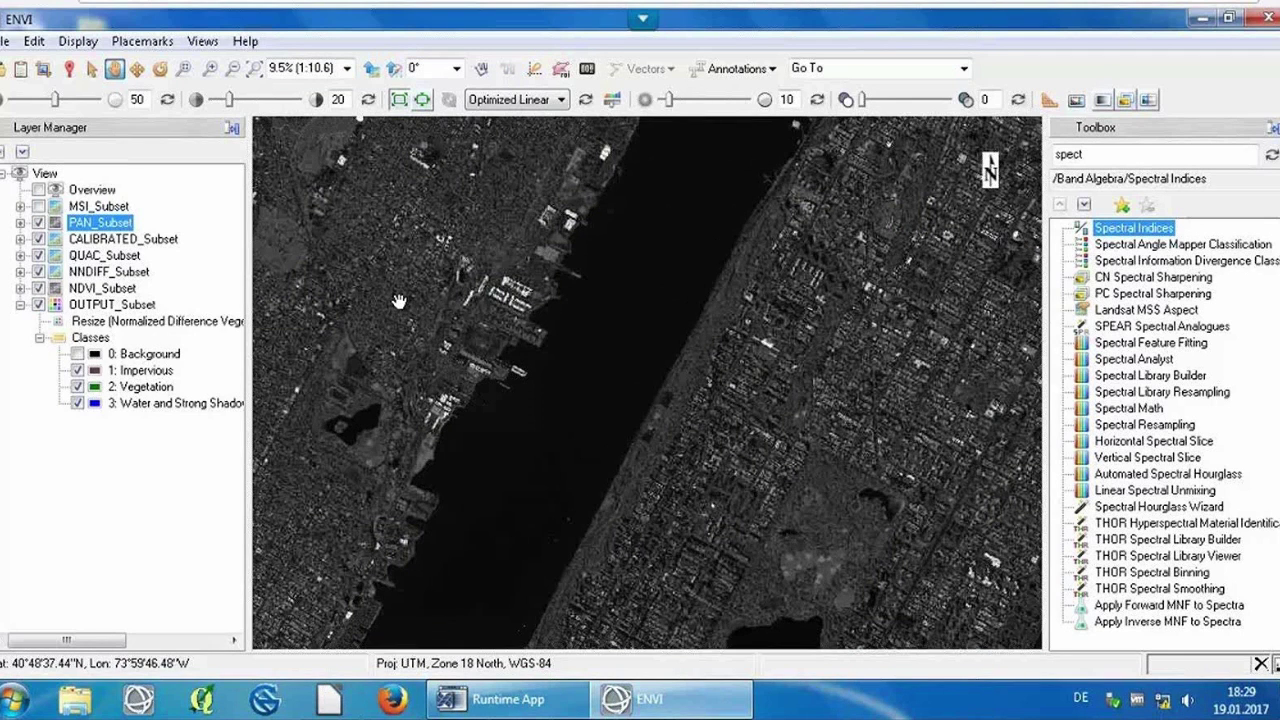
{"action": "scroll", "coordinate": [398, 301], "scroll_direction": "up", "scroll_amount": 5}
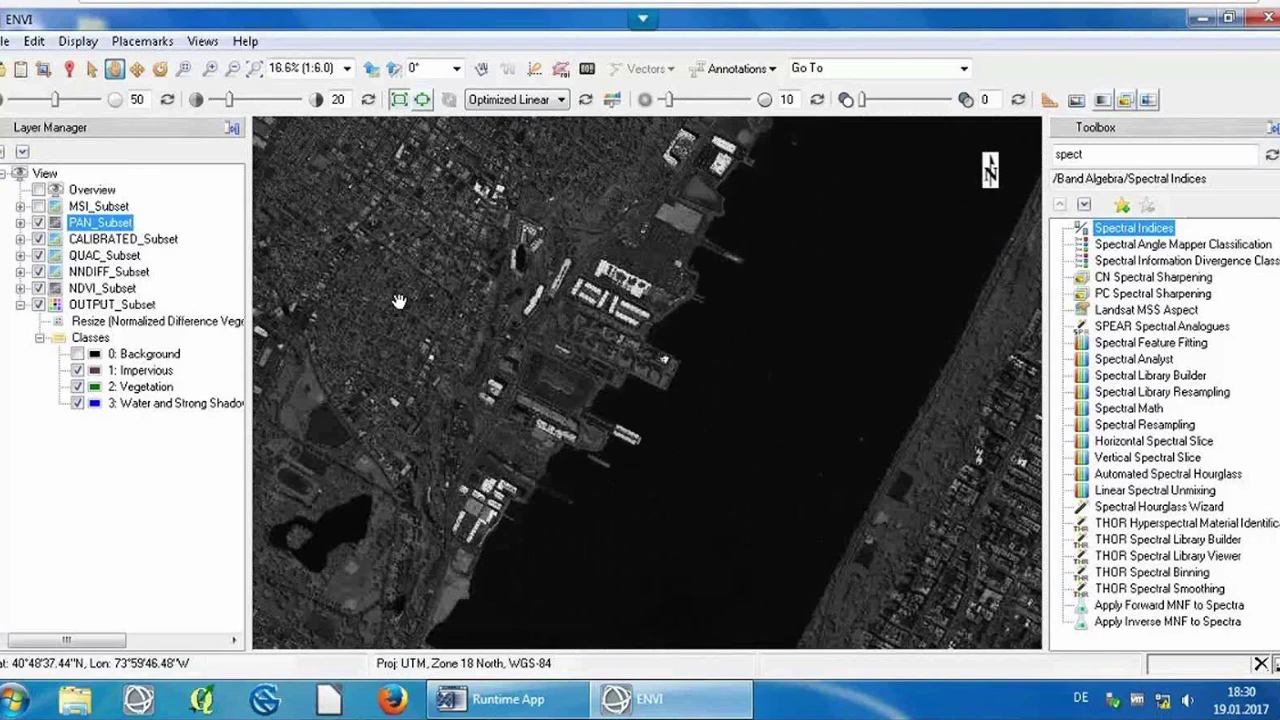
{"action": "left_click", "coordinate": [38, 206]}
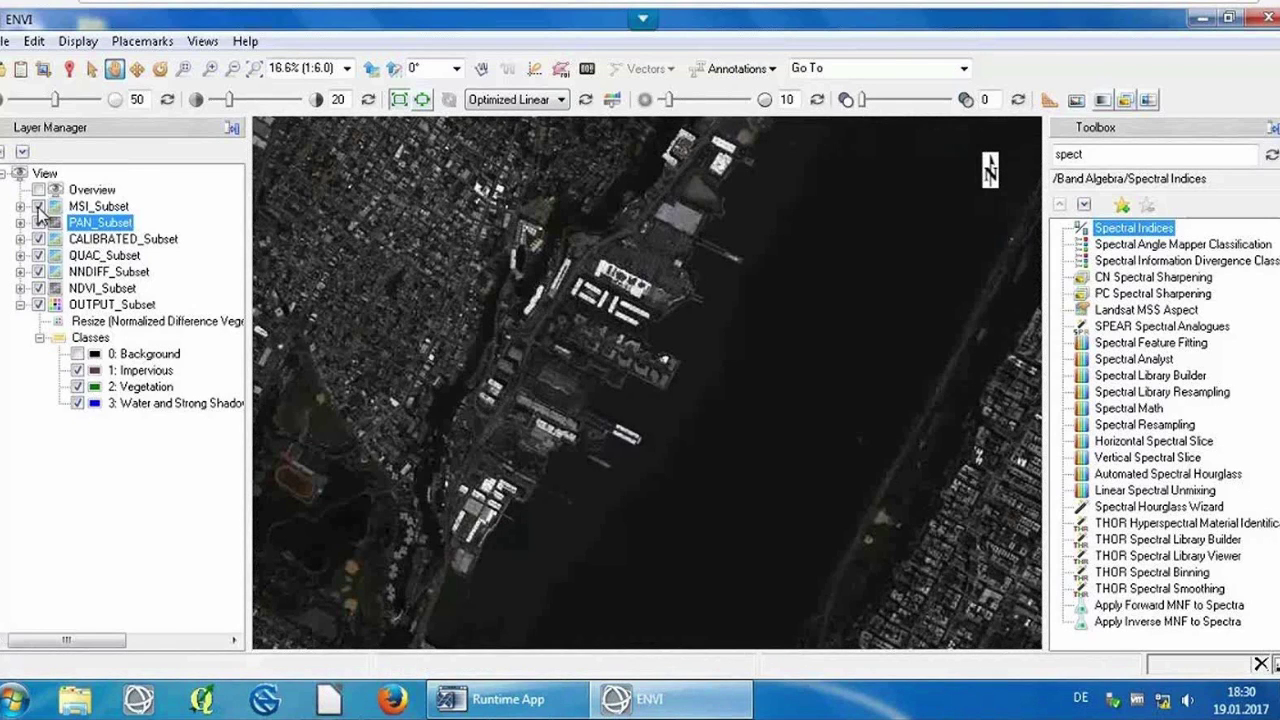
{"action": "left_click", "coordinate": [38, 207]}
{"action": "key", "text": "Escape"}
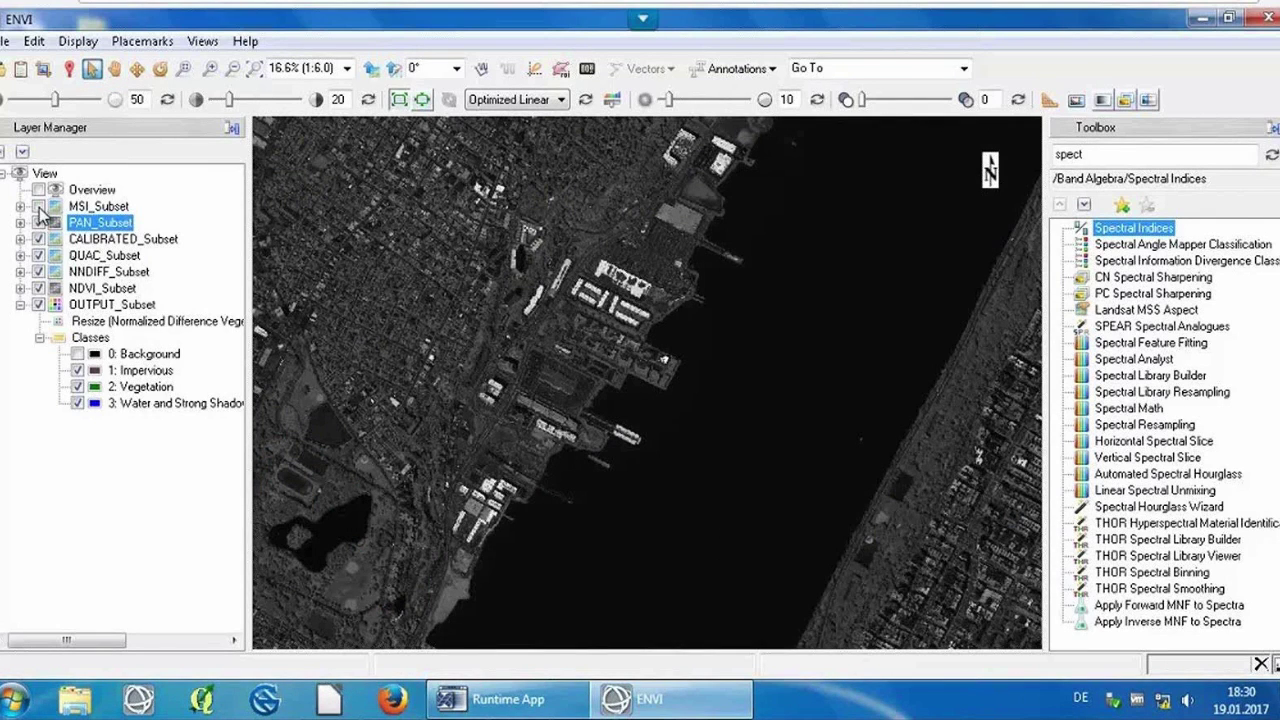
{"action": "left_click", "coordinate": [38, 207]}
Step: Plot a spectral profile of the MSI_Subset layer for a pixel in the area west of the river
{"action": "left_click", "coordinate": [98, 207]}
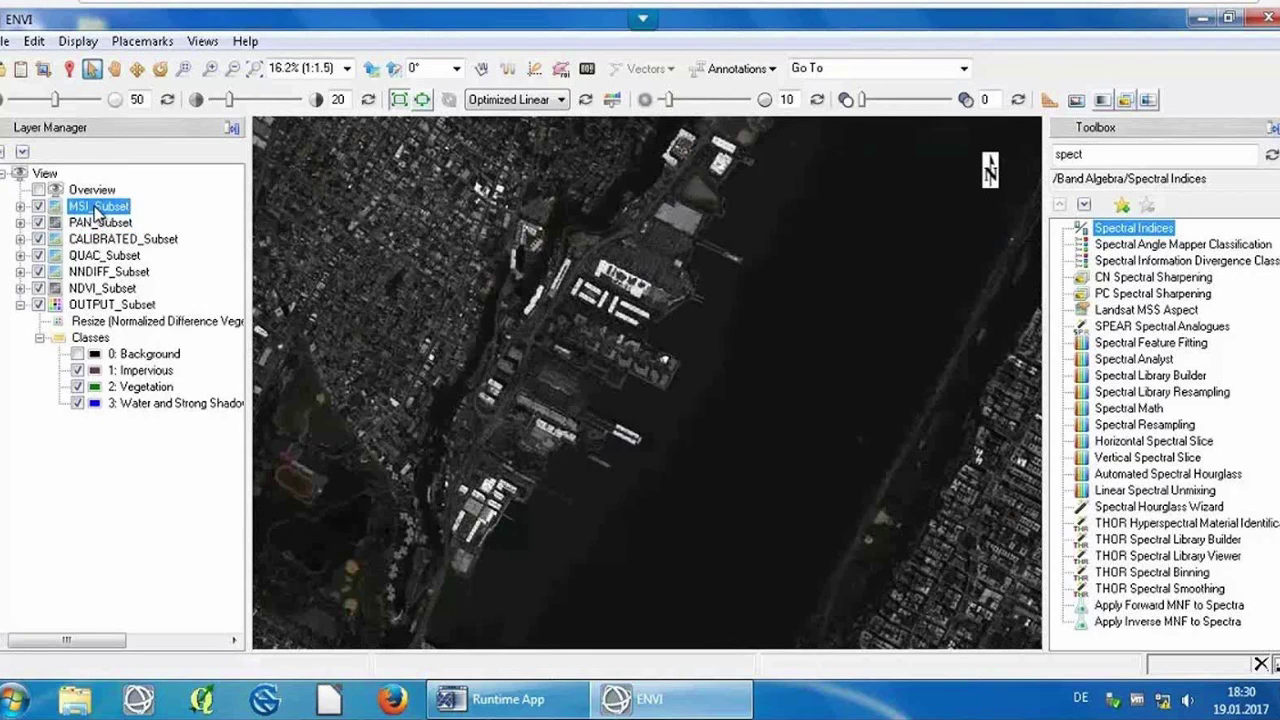
{"action": "right_click", "coordinate": [96, 207]}
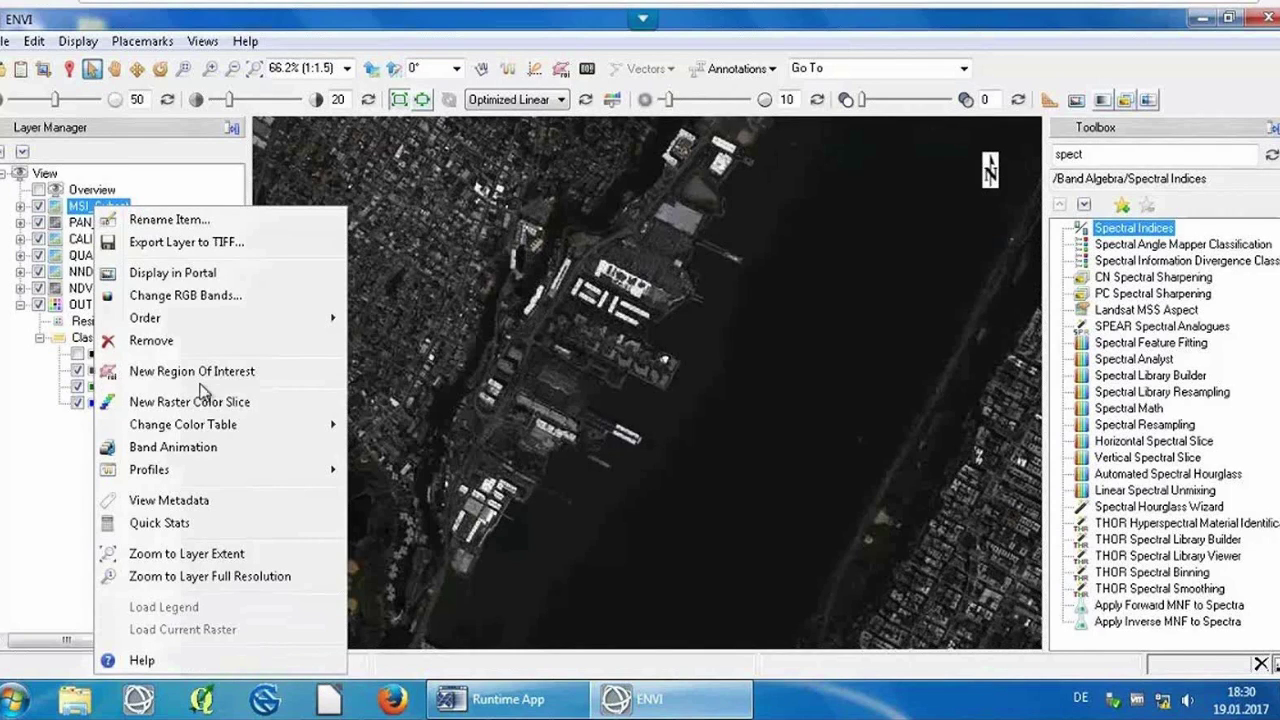
{"action": "mouse_move", "coordinate": [300, 469]}
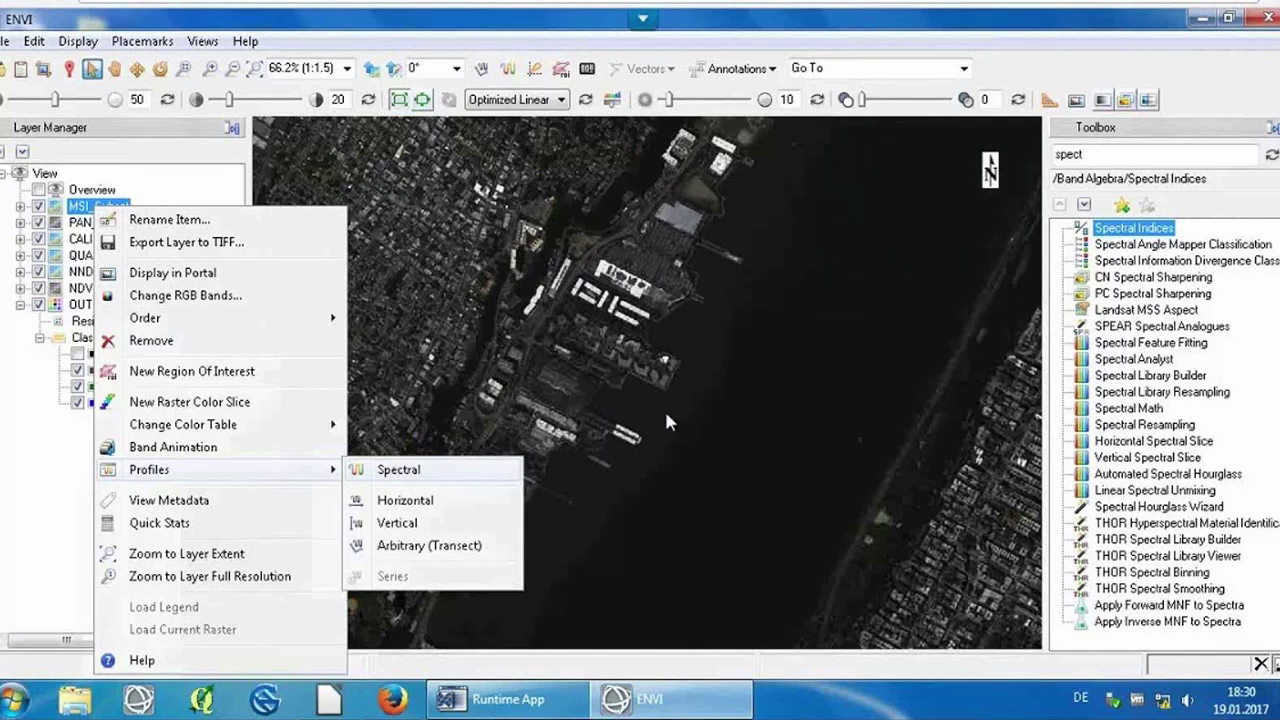
{"action": "left_click", "coordinate": [398, 469]}
{"action": "left_click", "coordinate": [321, 422]}
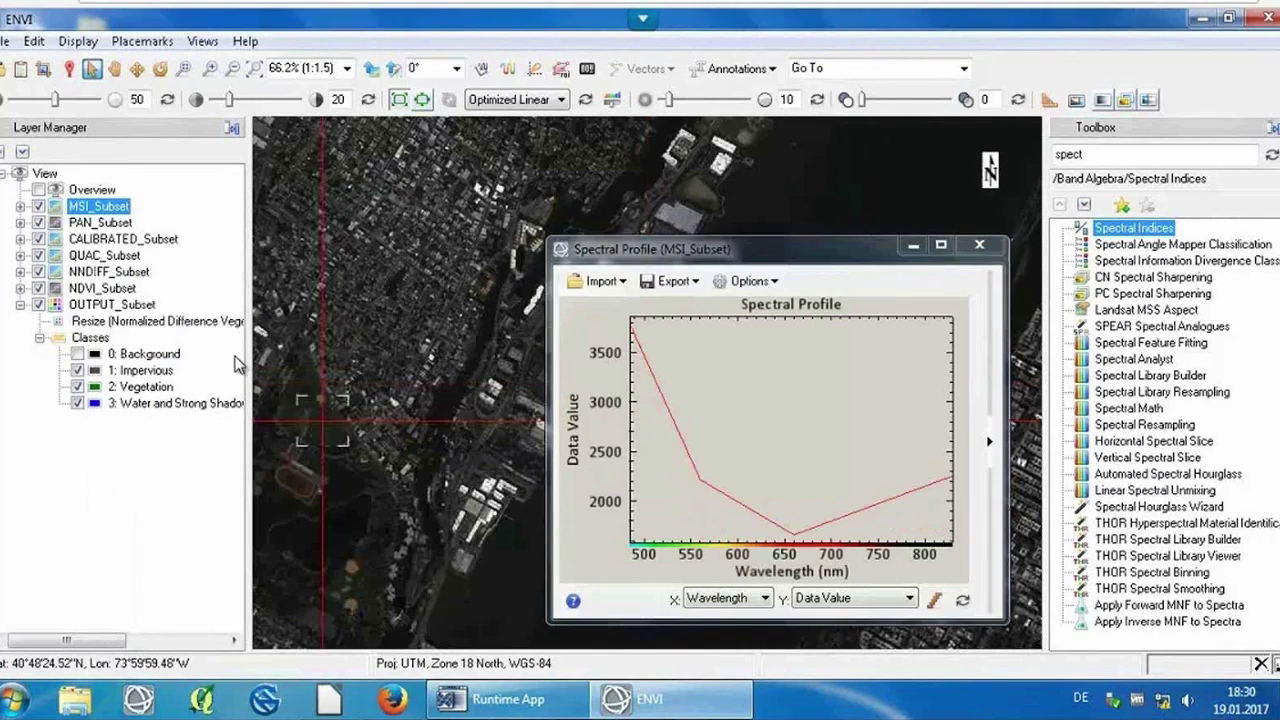
Step: Plot a spectral profile of NNDIFF_Subset to compare with the MSI_Subset profile at the pixel west of the river, and close both profile windows
{"action": "left_click", "coordinate": [95, 272]}
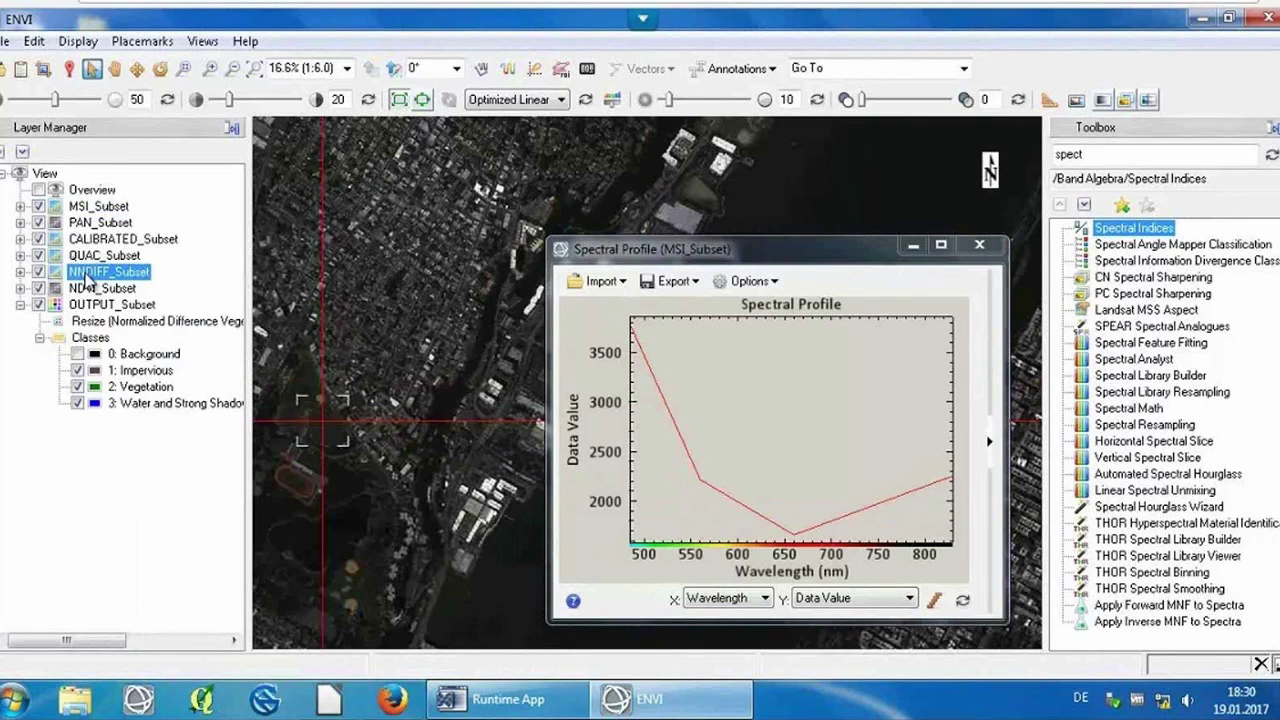
{"action": "right_click", "coordinate": [86, 280]}
{"action": "mouse_move", "coordinate": [300, 474]}
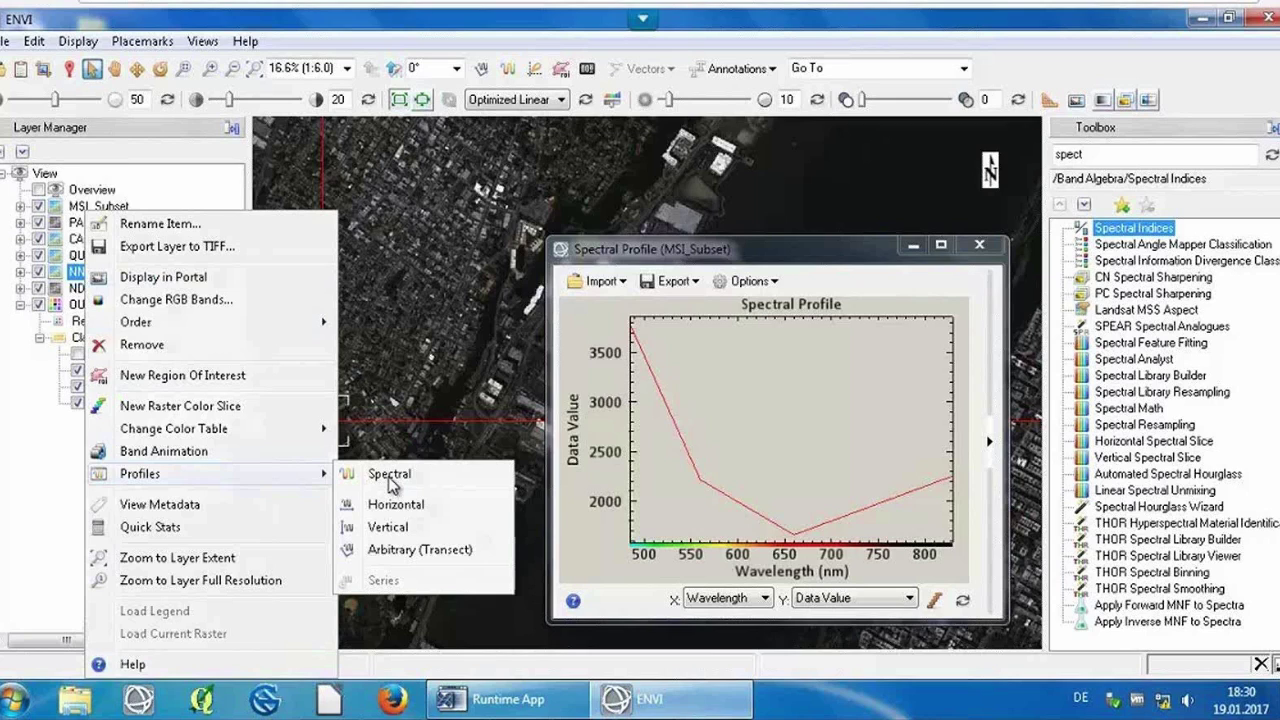
{"action": "left_click", "coordinate": [390, 476]}
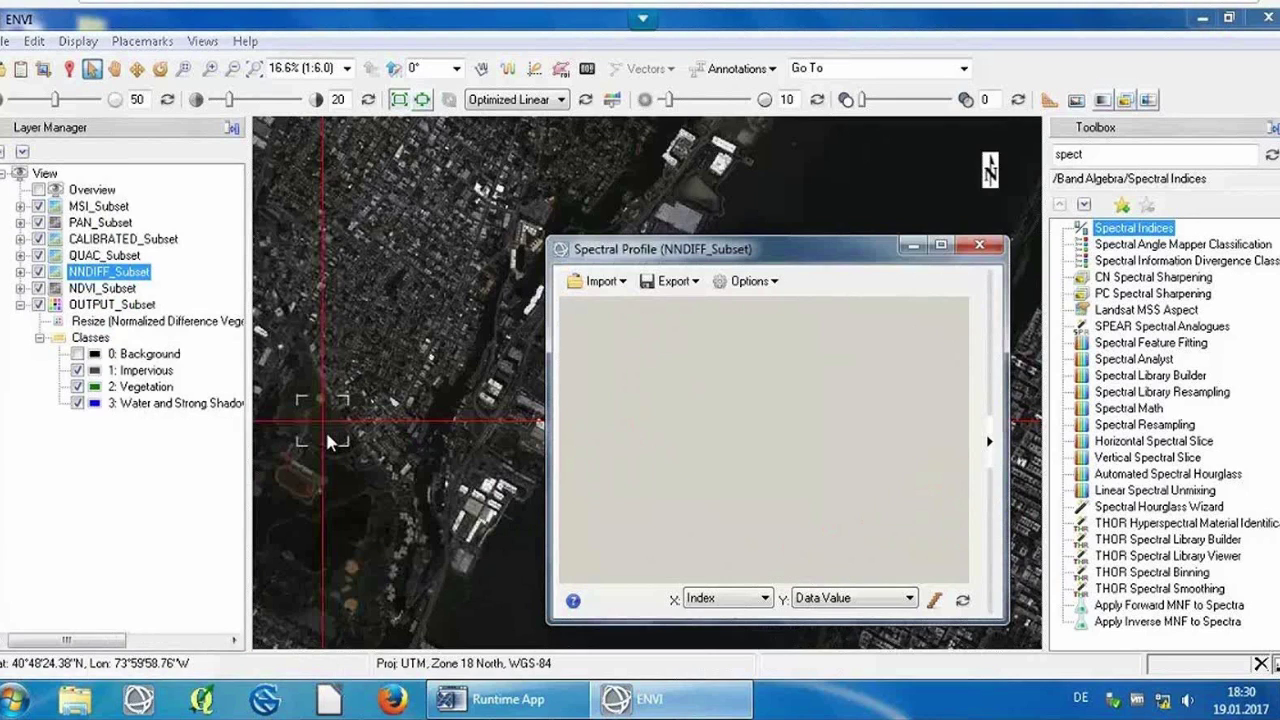
{"action": "left_click", "coordinate": [327, 430]}
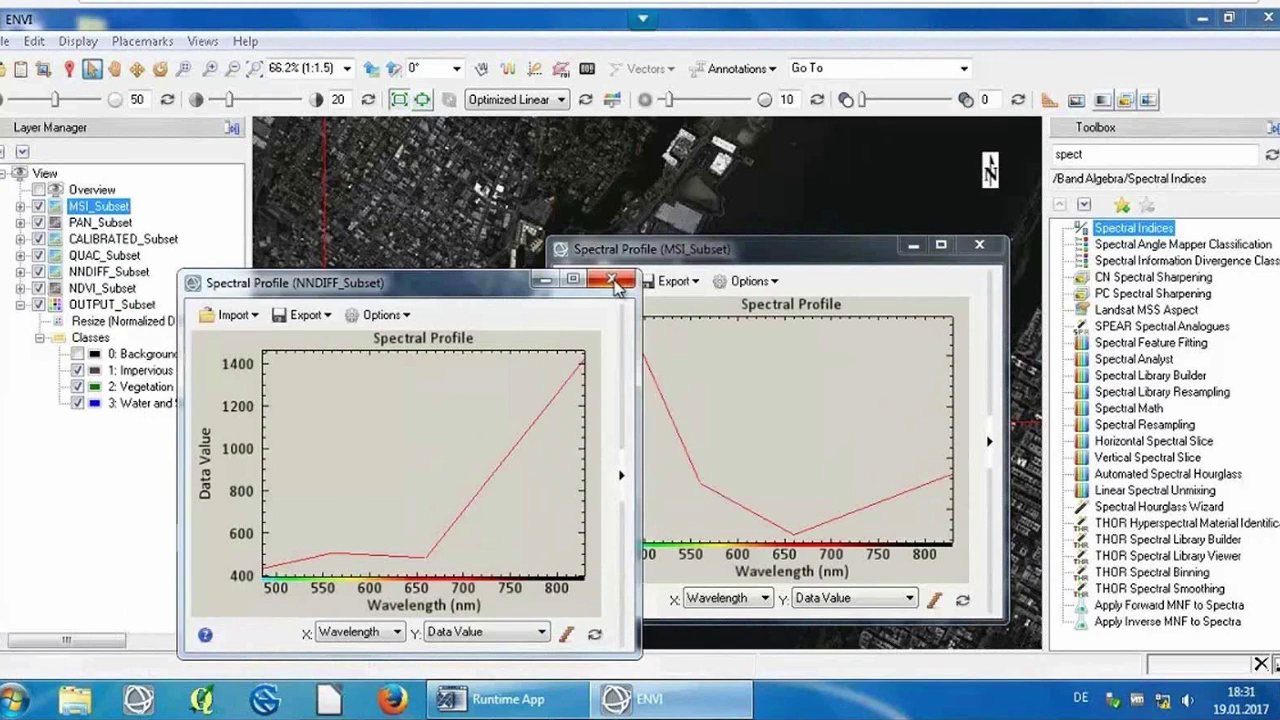
{"action": "left_click", "coordinate": [612, 280]}
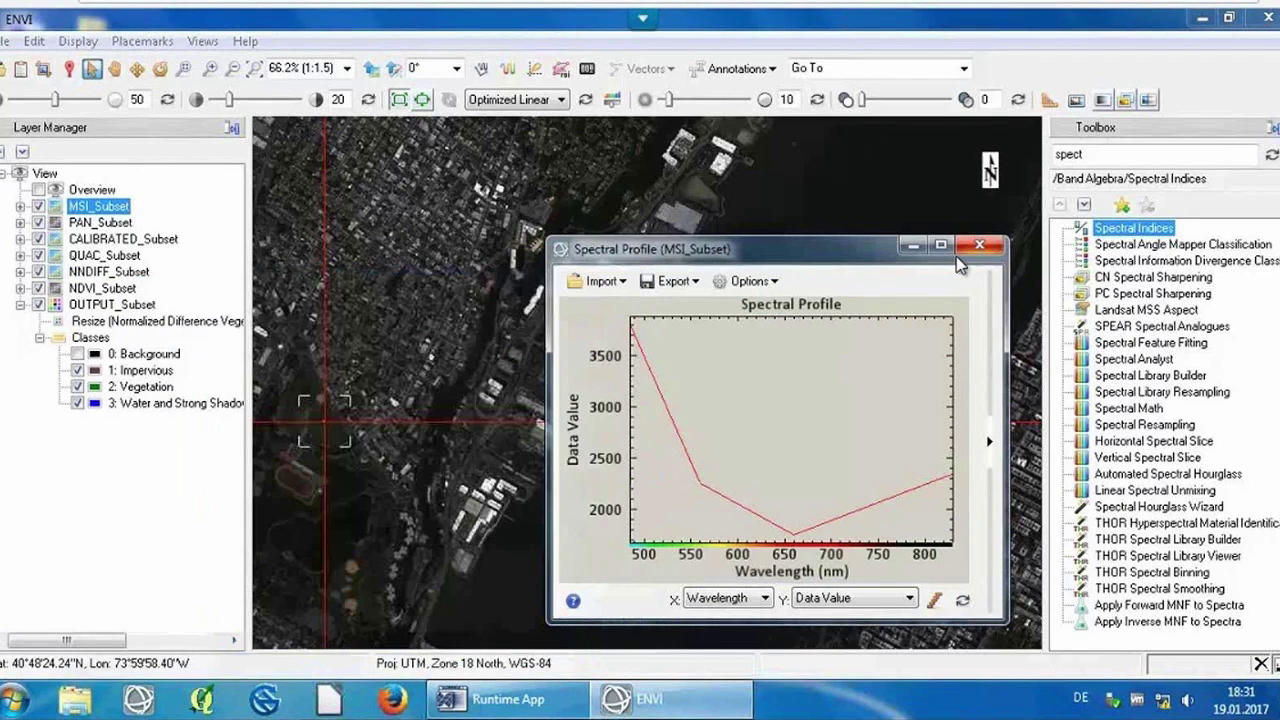
{"action": "left_click", "coordinate": [970, 247]}
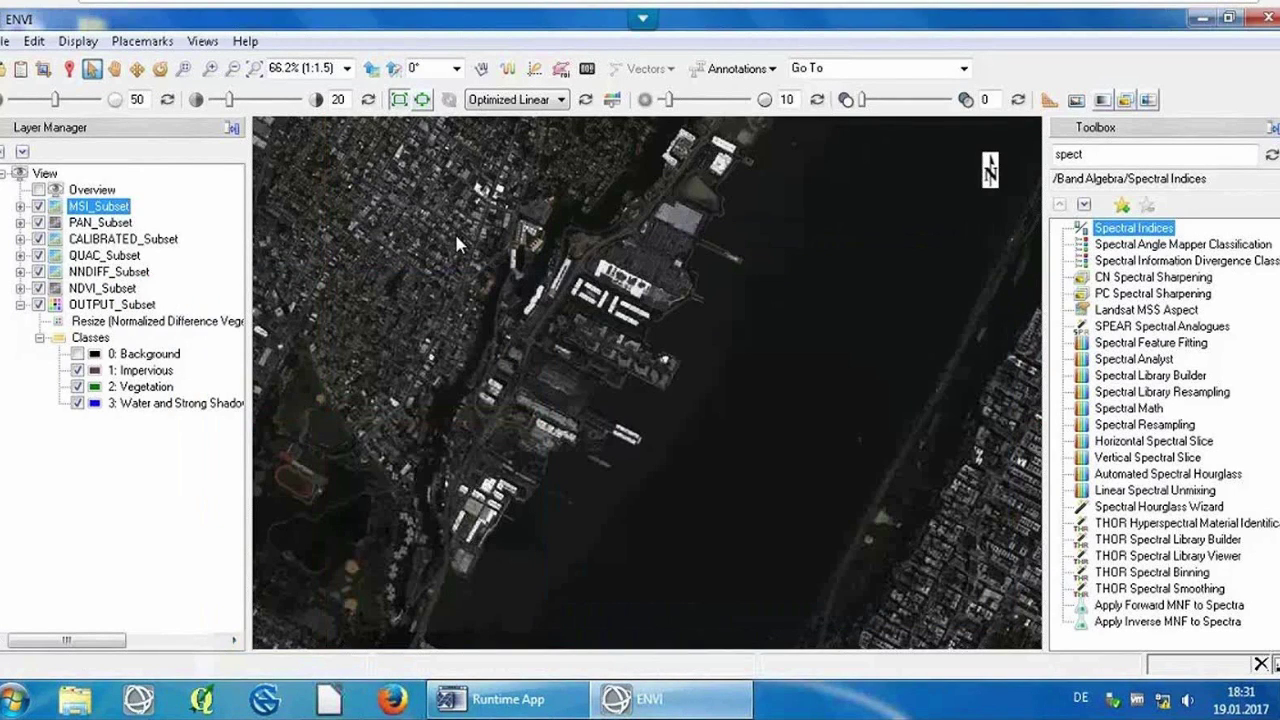
Step: Open Spectral Indices with NNDIFF_Subset as the input raster and look through the list of available indices
{"action": "left_click", "coordinate": [584, 281]}
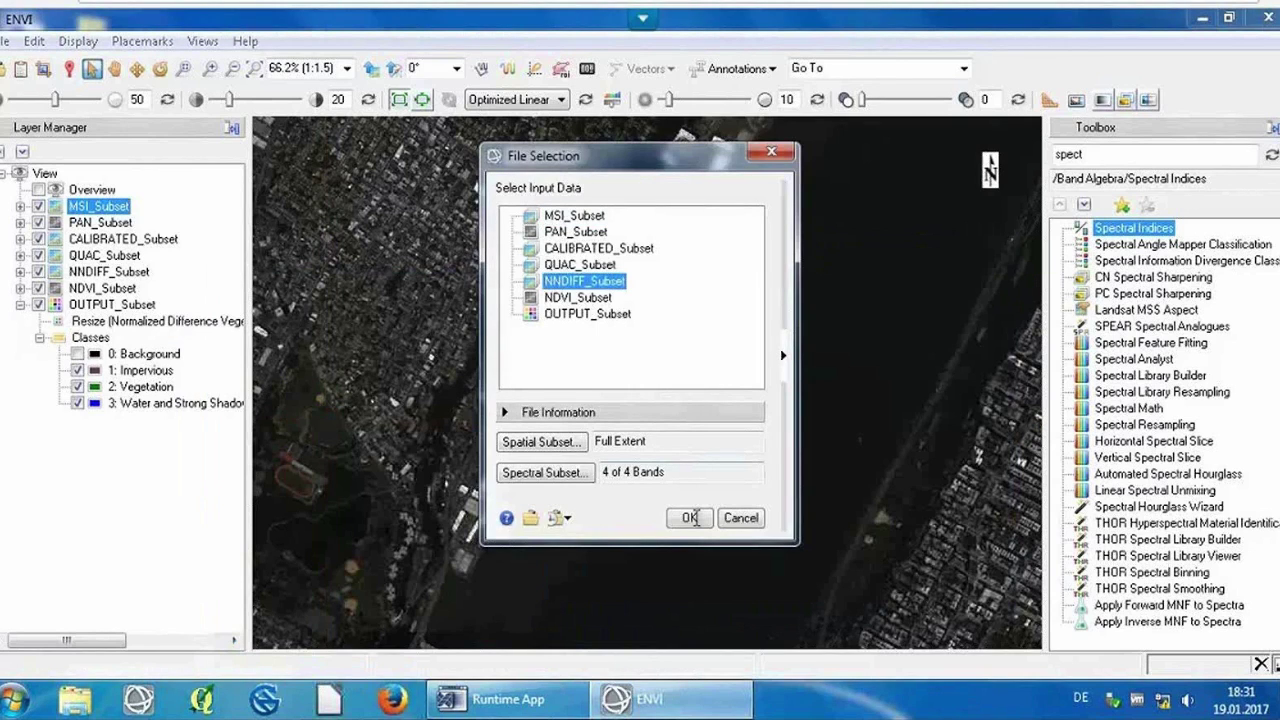
{"action": "left_click", "coordinate": [690, 518]}
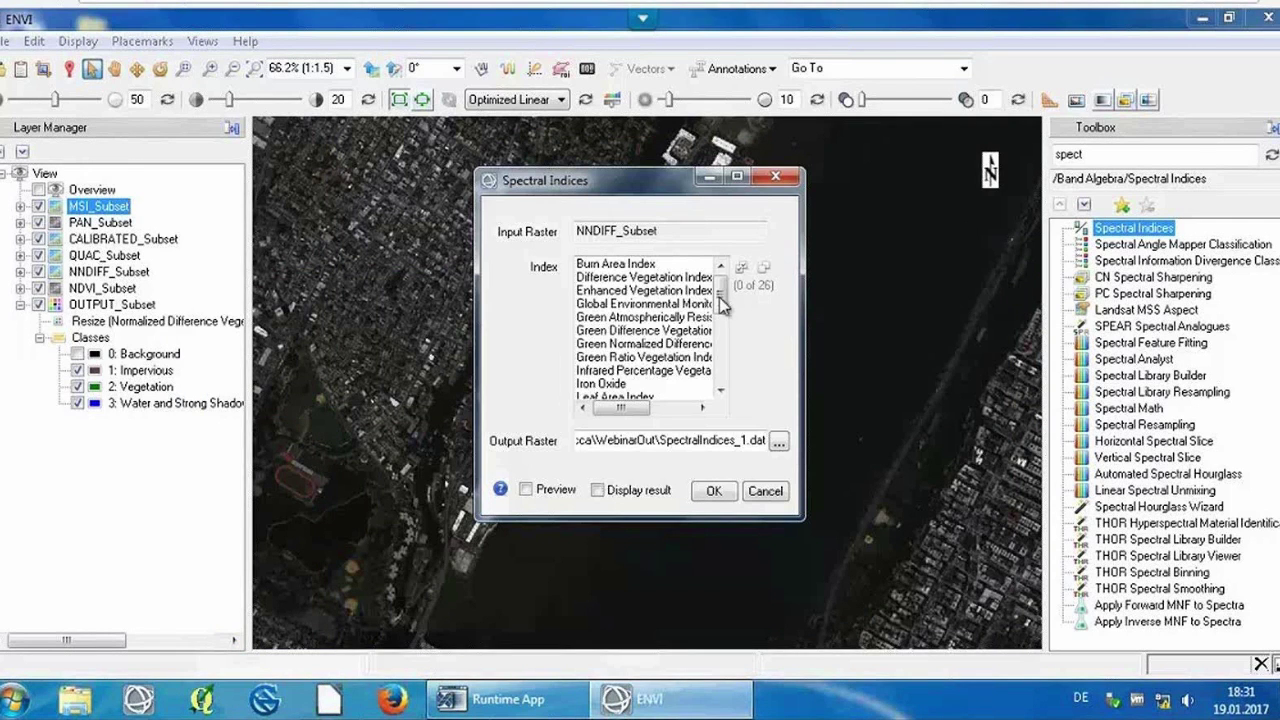
{"action": "left_click_drag", "start_coordinate": [722, 305], "coordinate": [722, 372]}
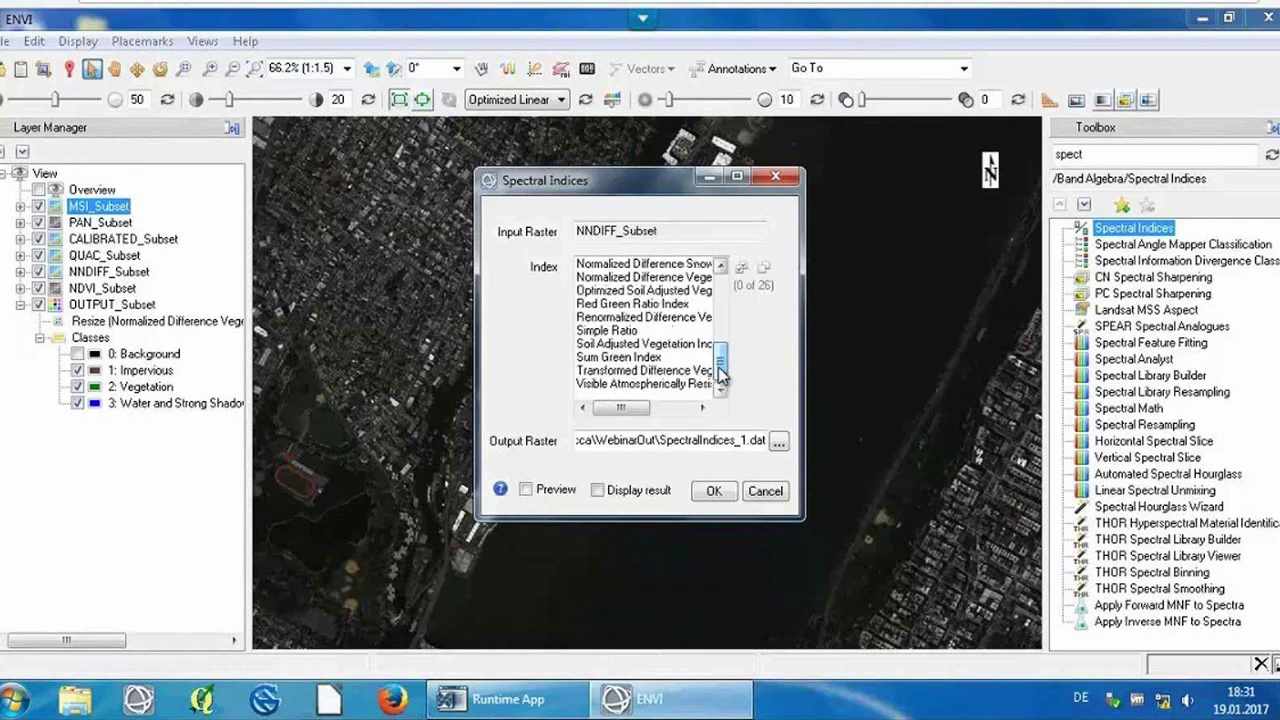
{"action": "left_click", "coordinate": [714, 492]}
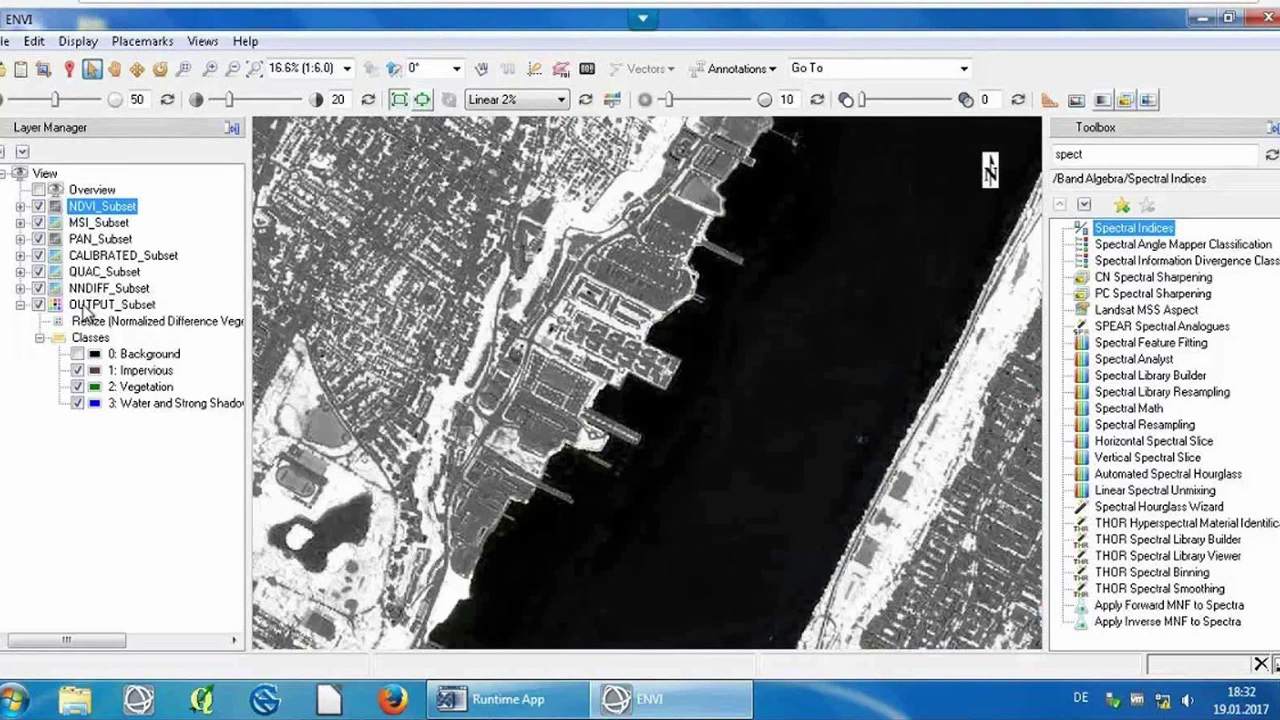
Step: Move the OUTPUT_Subset classification layer to the top of the layer order and inspect the land cover map at full extent
{"action": "left_click_drag", "start_coordinate": [85, 308], "coordinate": [73, 203]}
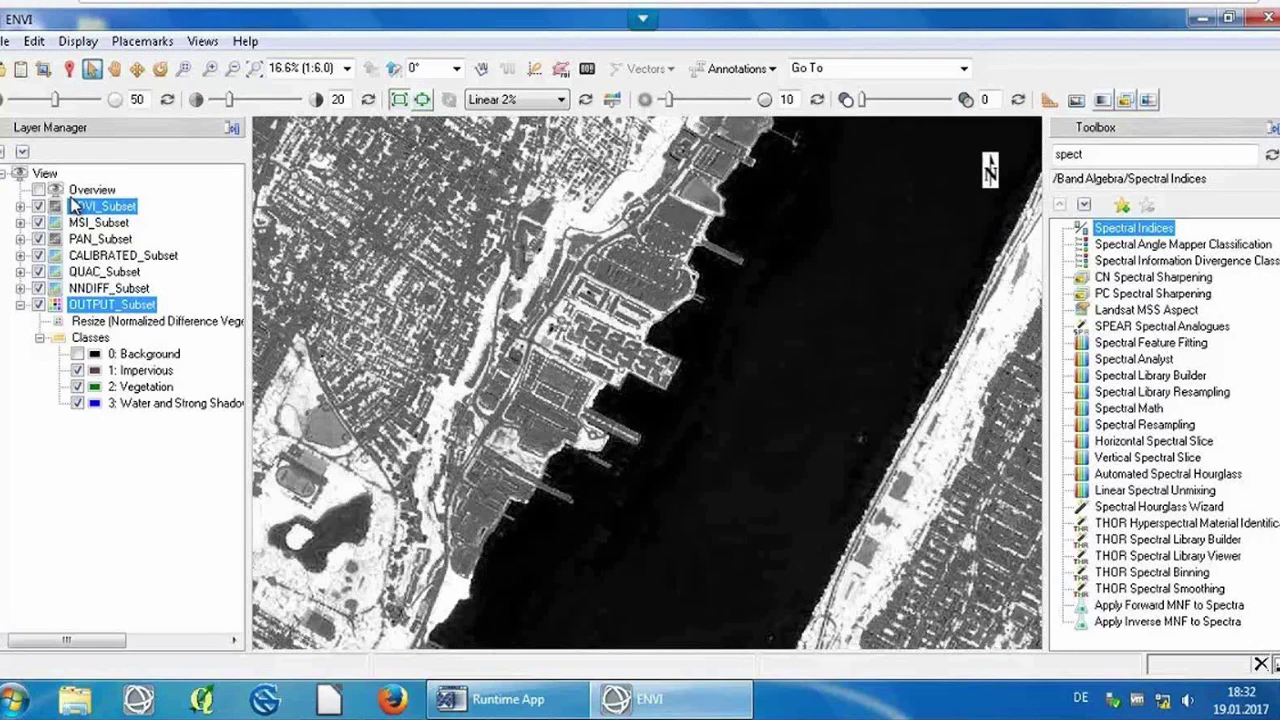
{"action": "left_click_drag", "start_coordinate": [72, 203], "coordinate": [64, 205]}
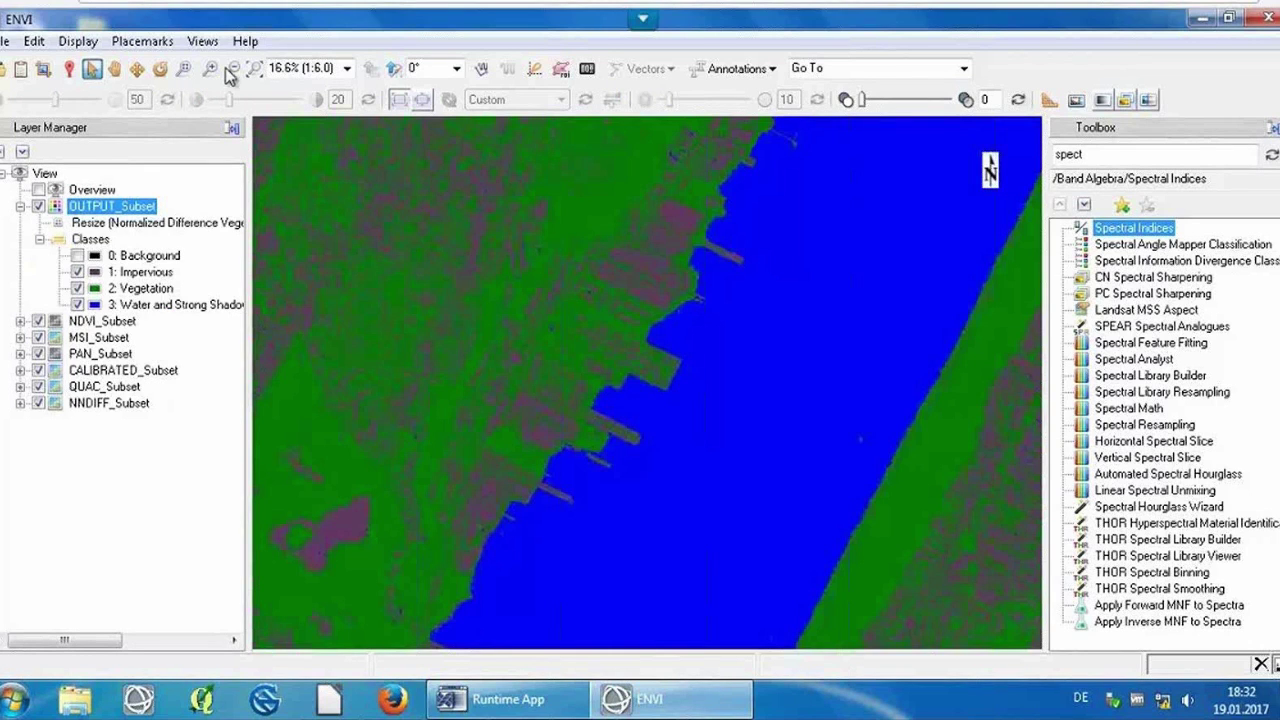
{"action": "left_click", "coordinate": [255, 70]}
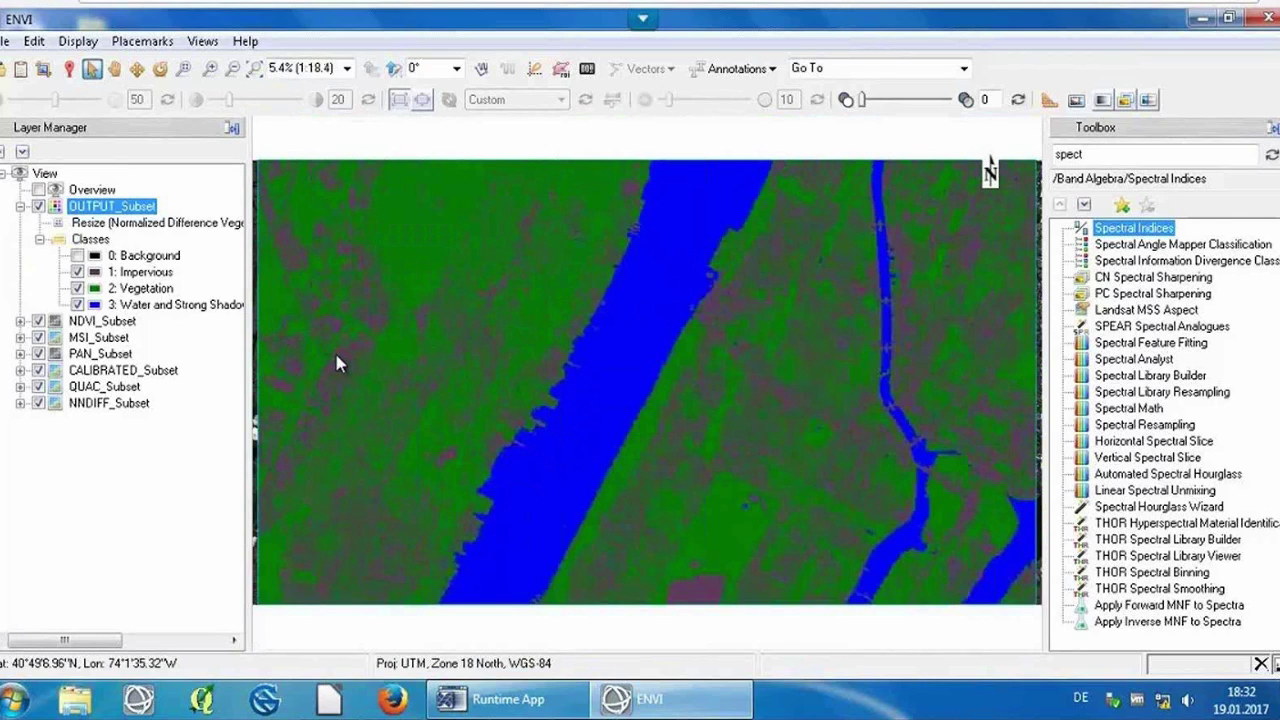
{"action": "left_click", "coordinate": [120, 67]}
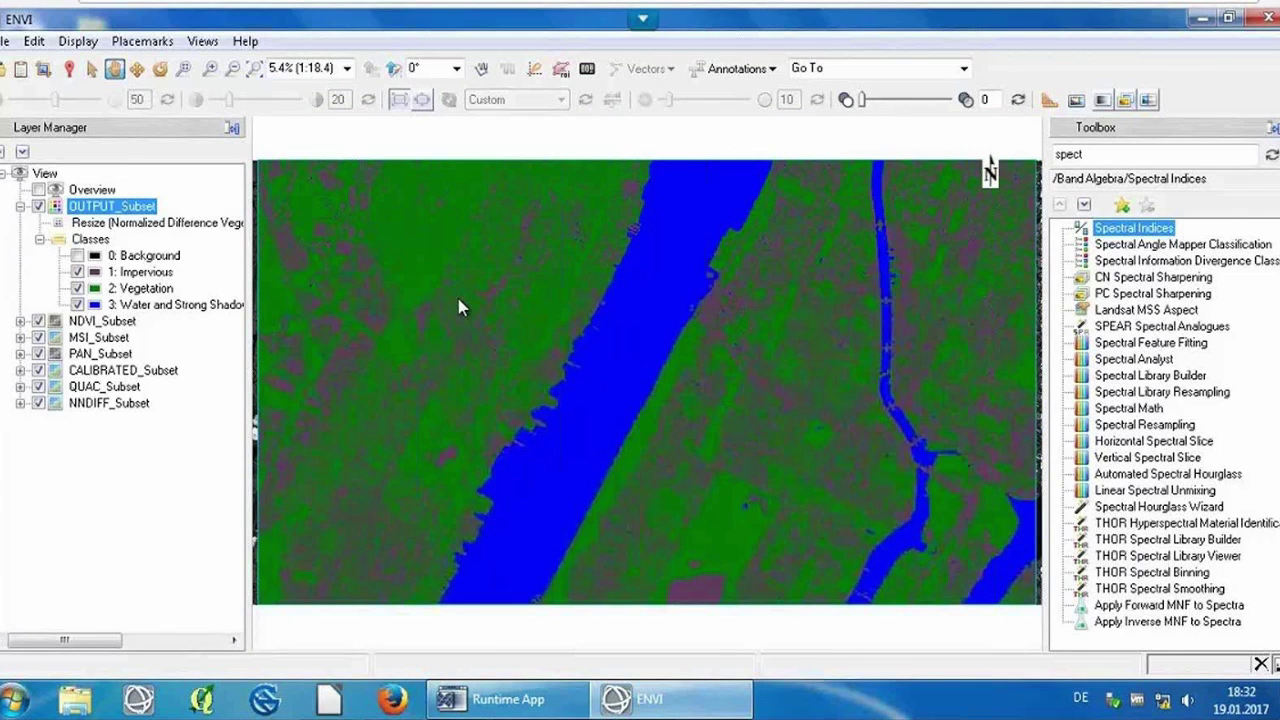
{"action": "left_click_drag", "start_coordinate": [459, 307], "coordinate": [439, 303]}
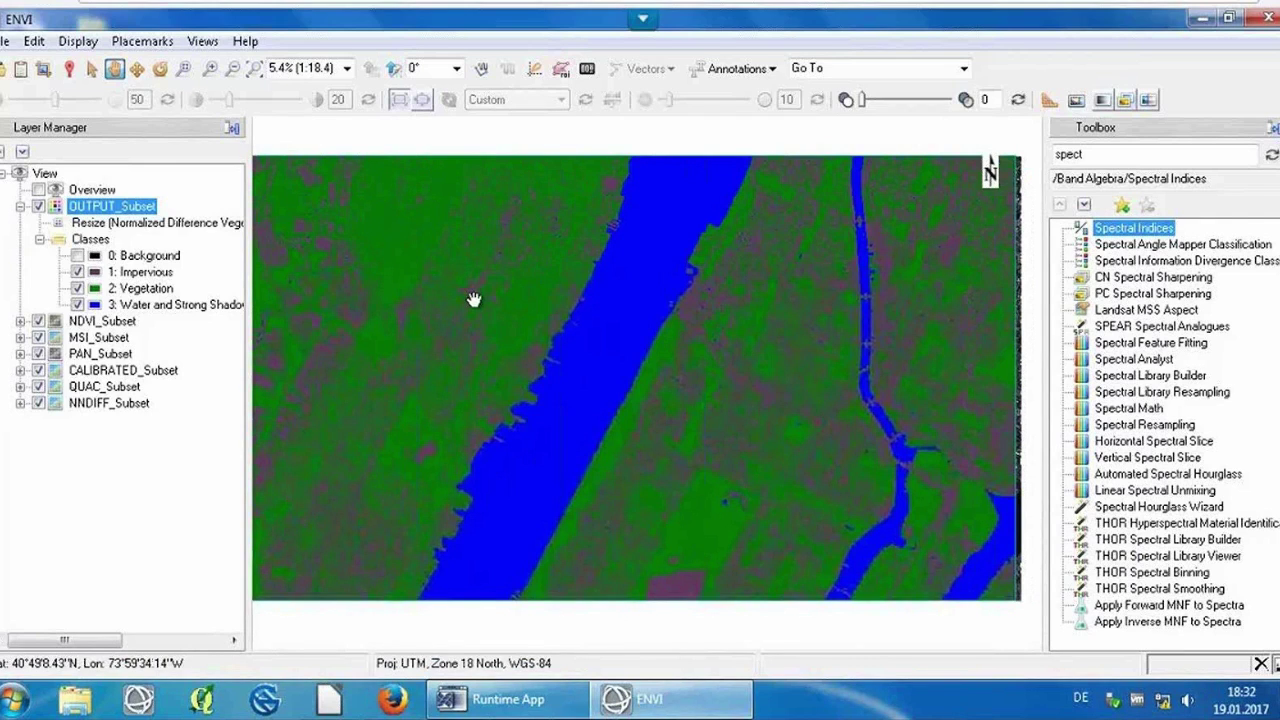
{"action": "scroll", "coordinate": [474, 300], "scroll_direction": "up", "scroll_amount": 1}
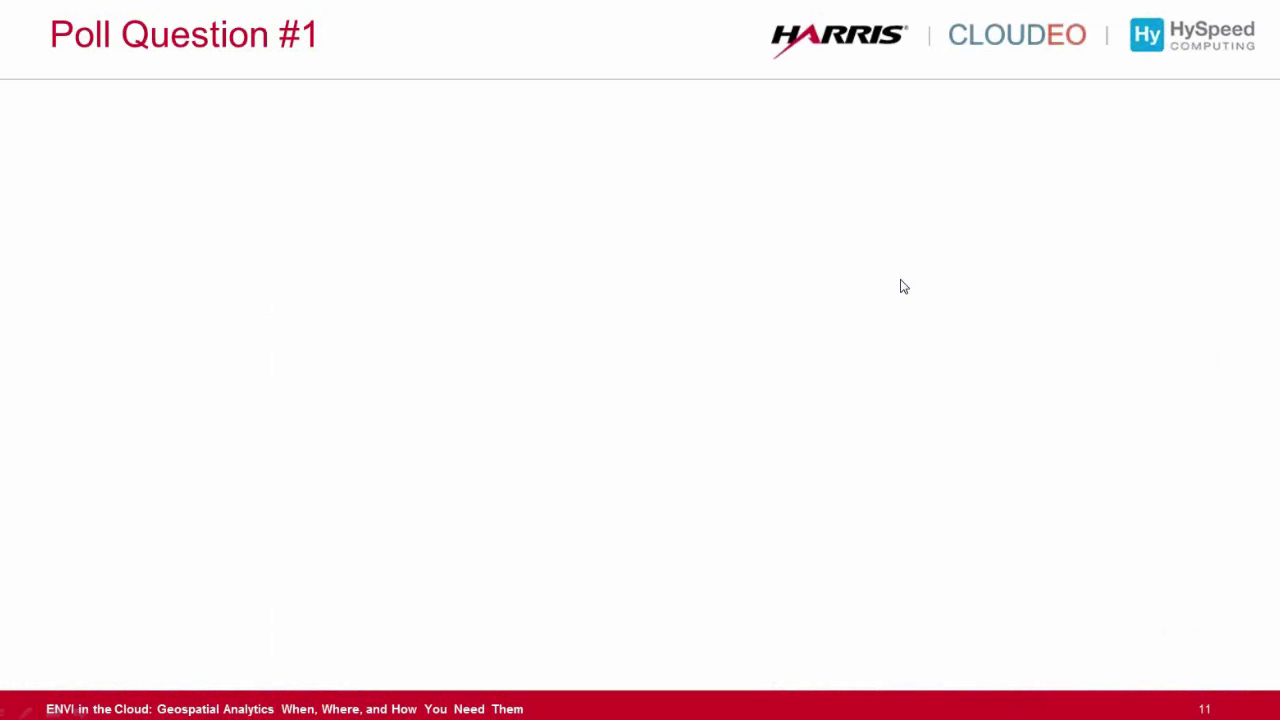
{"action": "key", "text": "Right"}
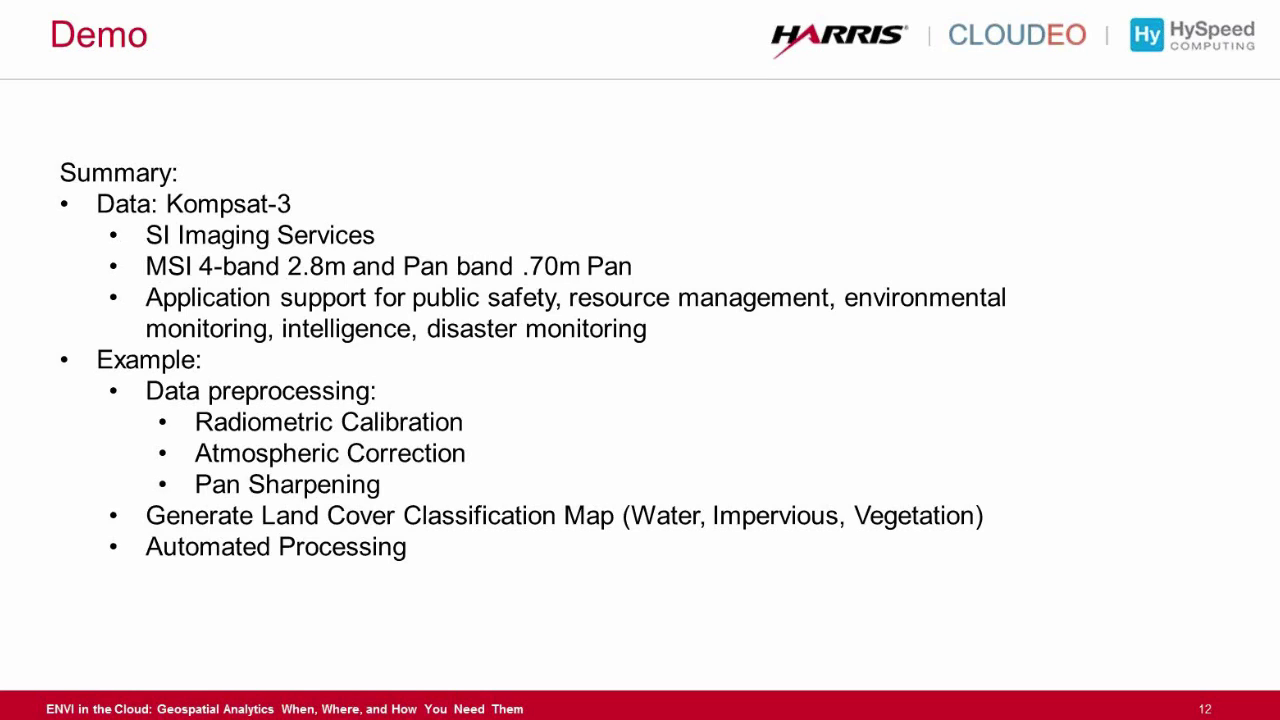
{"action": "key", "text": "Right"}
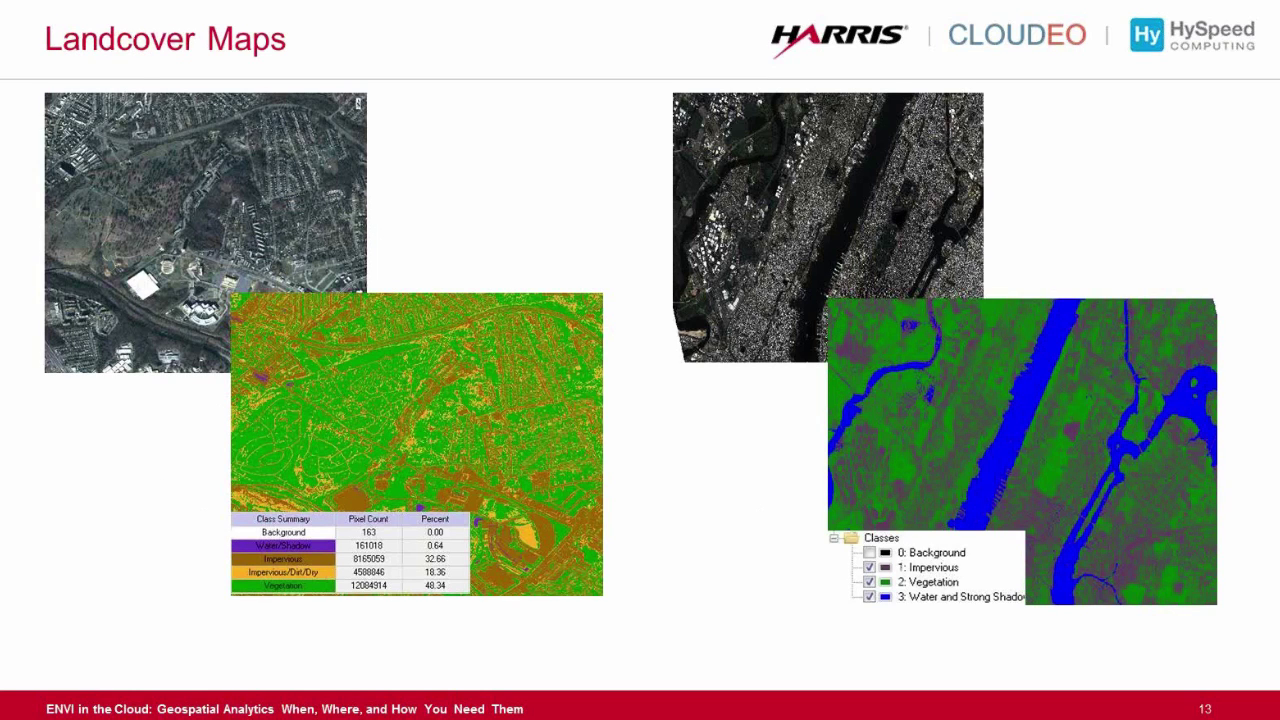
{"action": "key", "text": "Right"}
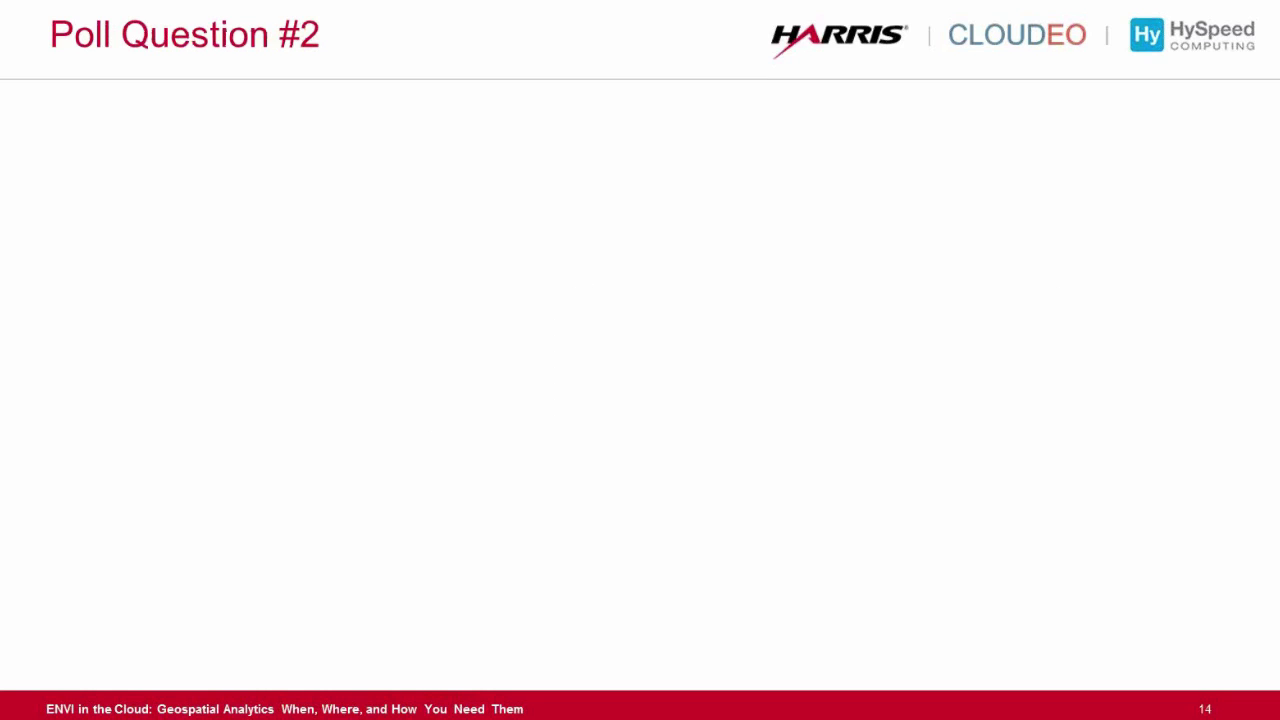